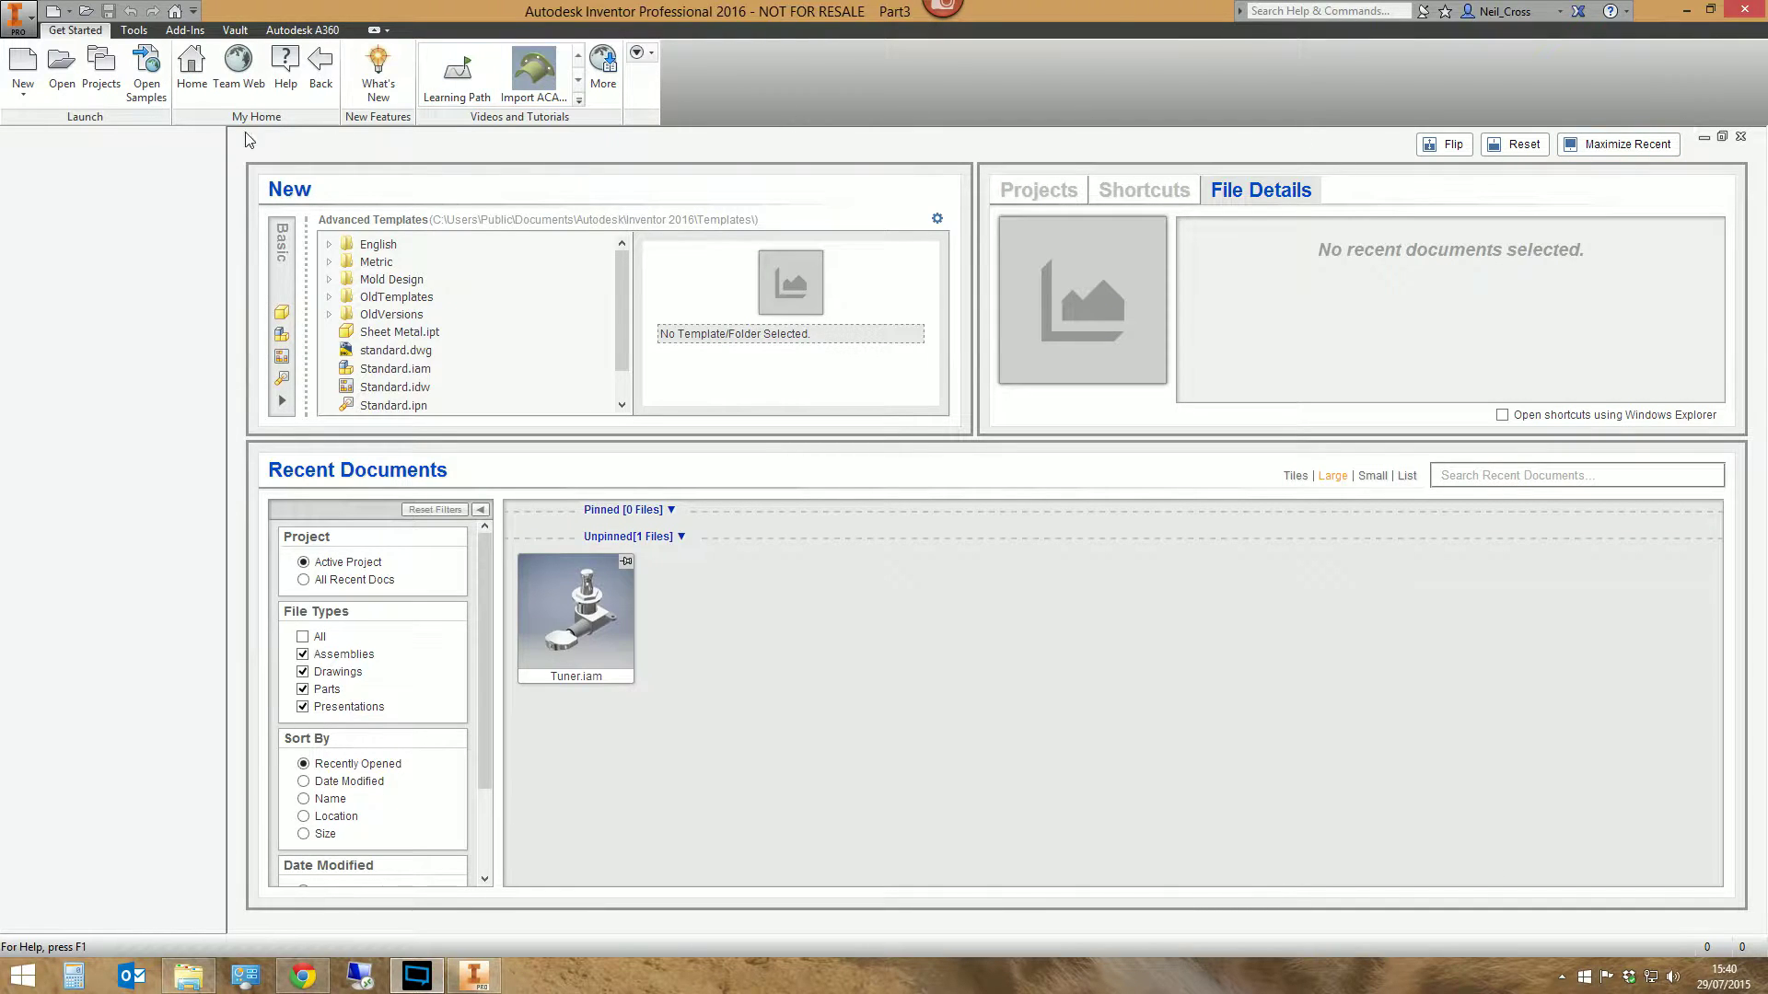
# Reload My Home and briefly view the Team Web page before returning home.
pyautogui.click(189, 74)
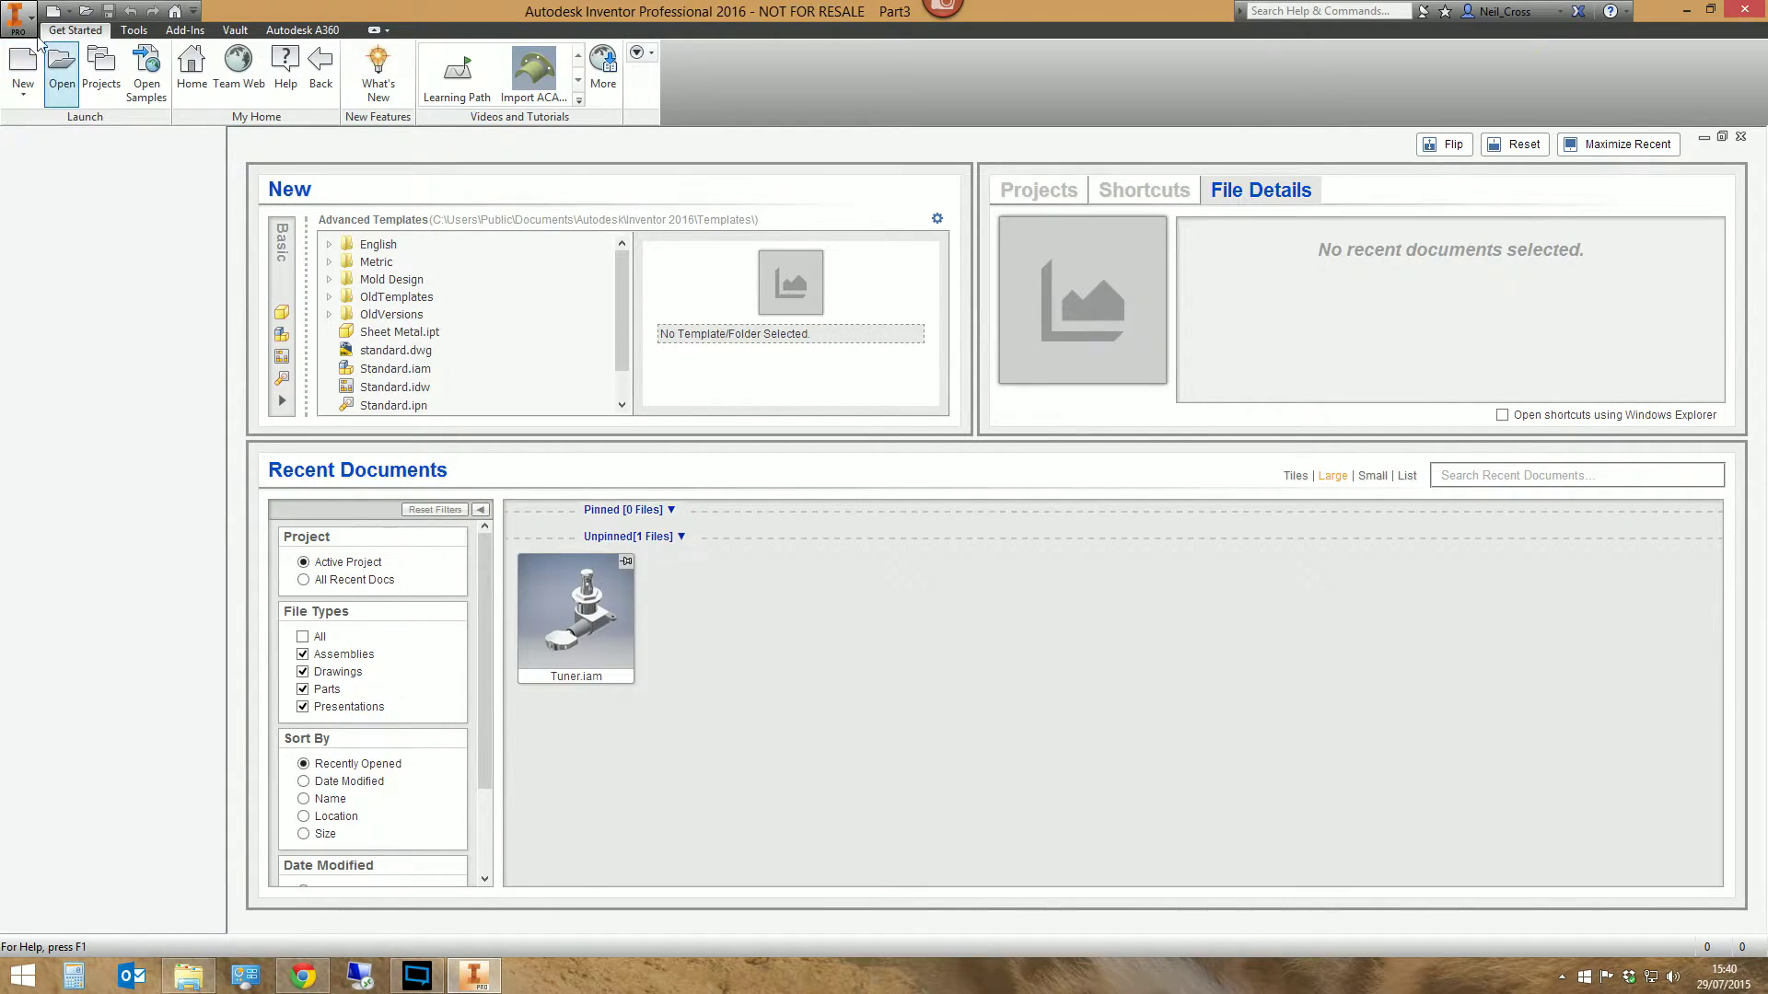
pyautogui.click(16, 15)
pyautogui.click(957, 734)
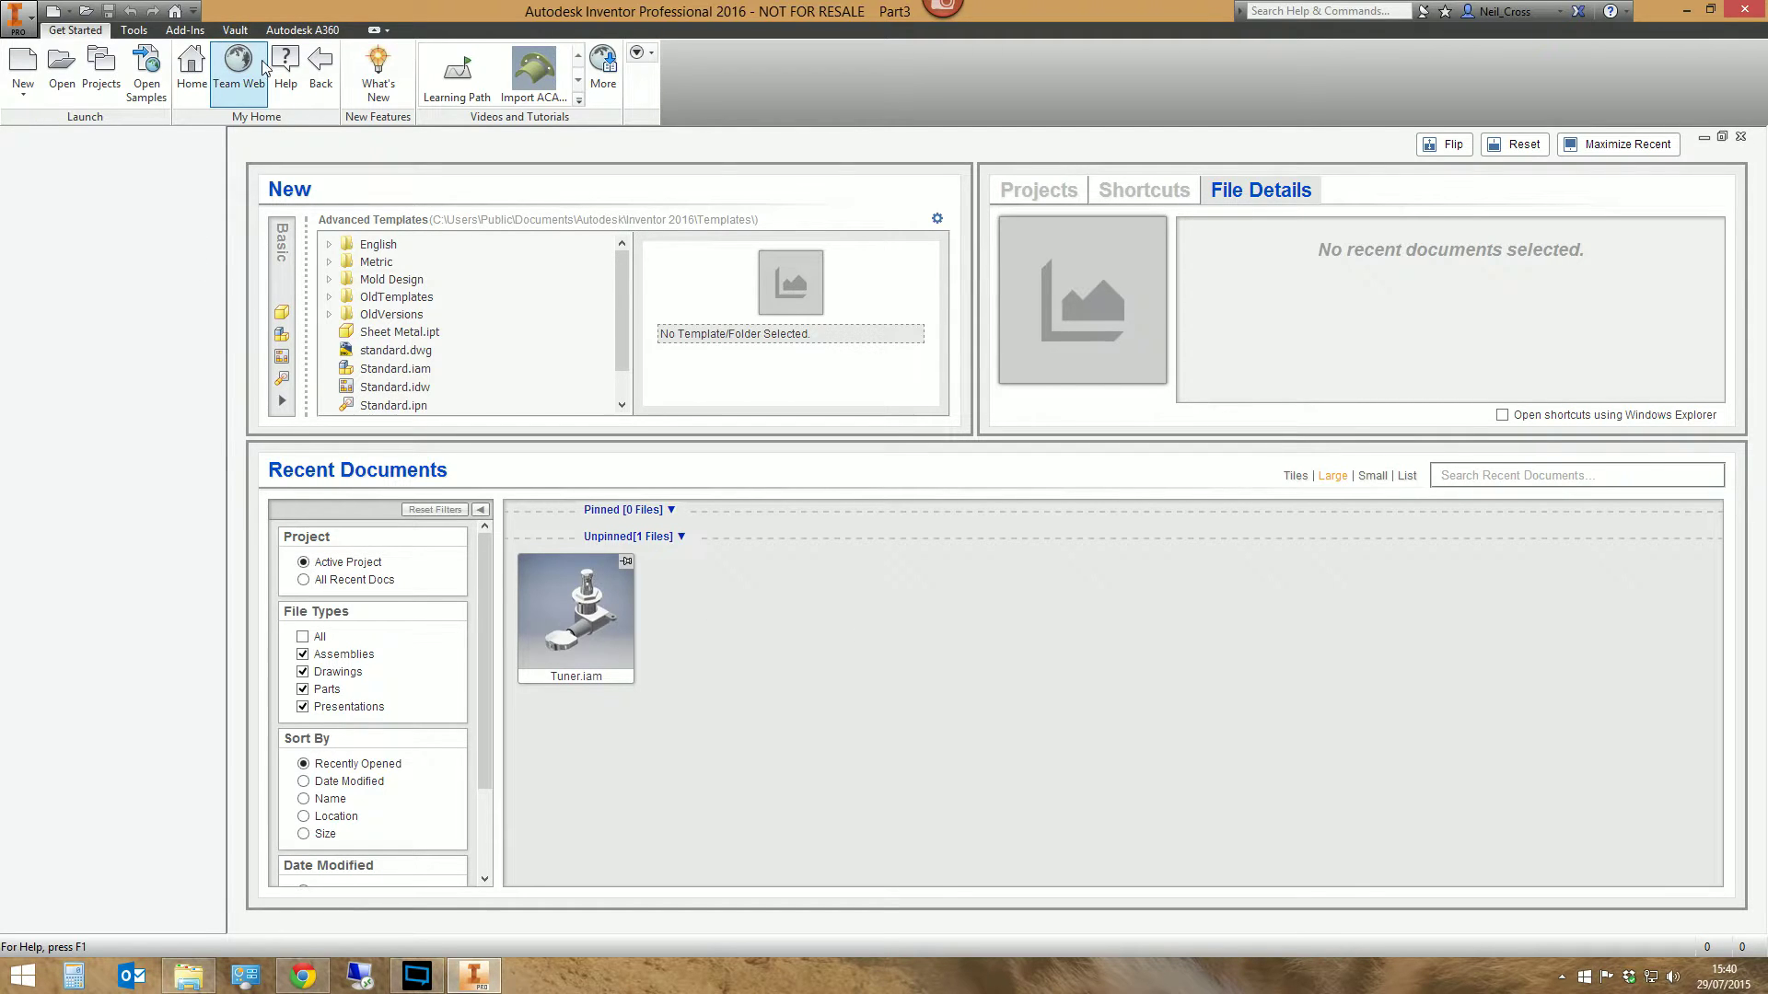
pyautogui.click(238, 69)
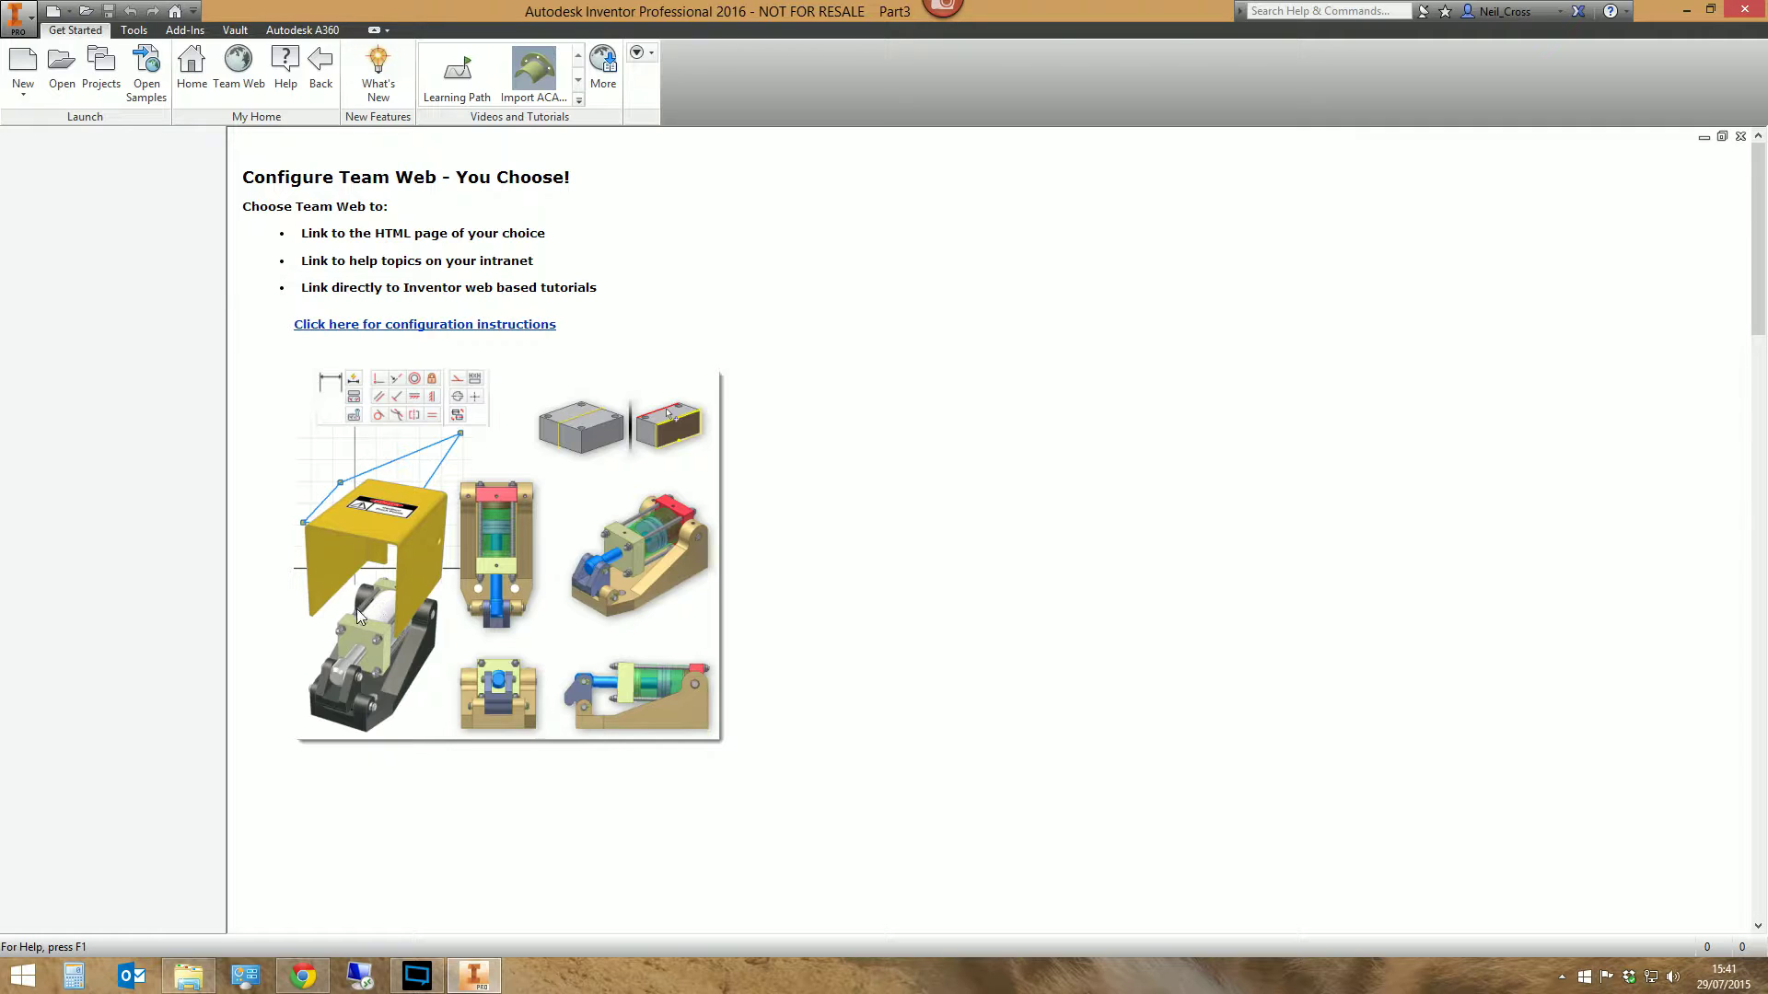
pyautogui.click(192, 69)
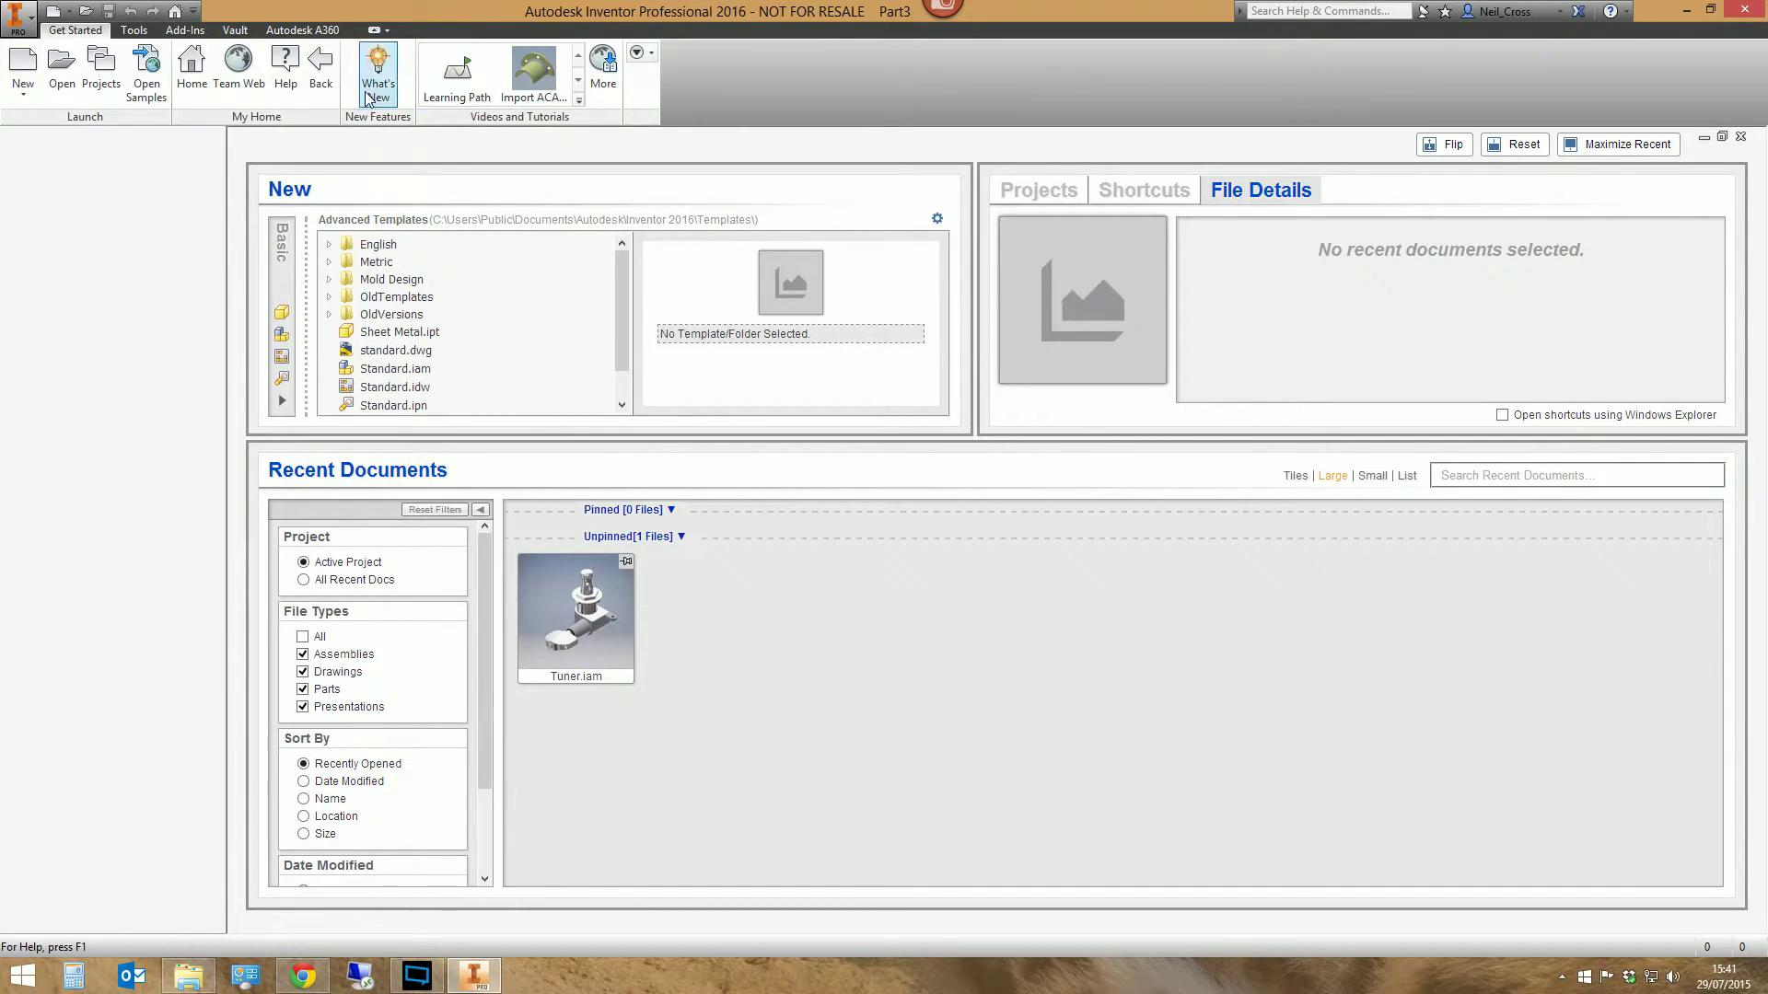
pyautogui.click(16, 29)
pyautogui.click(175, 567)
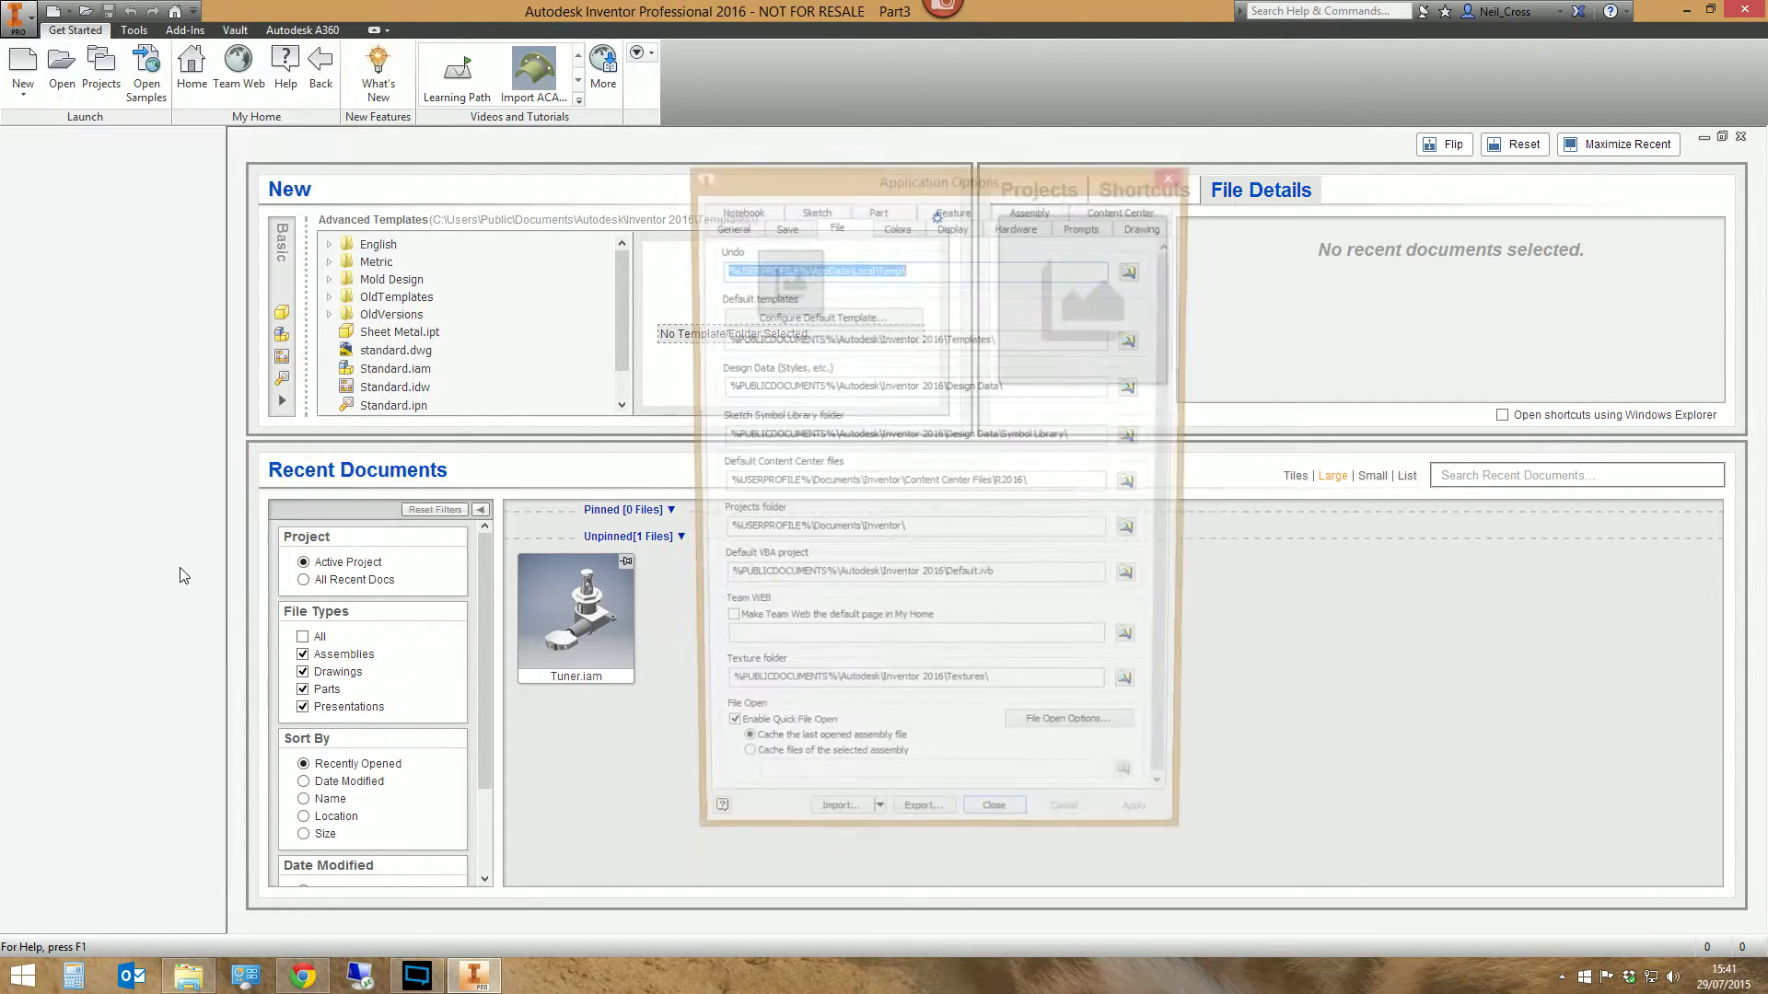
pyautogui.click(847, 225)
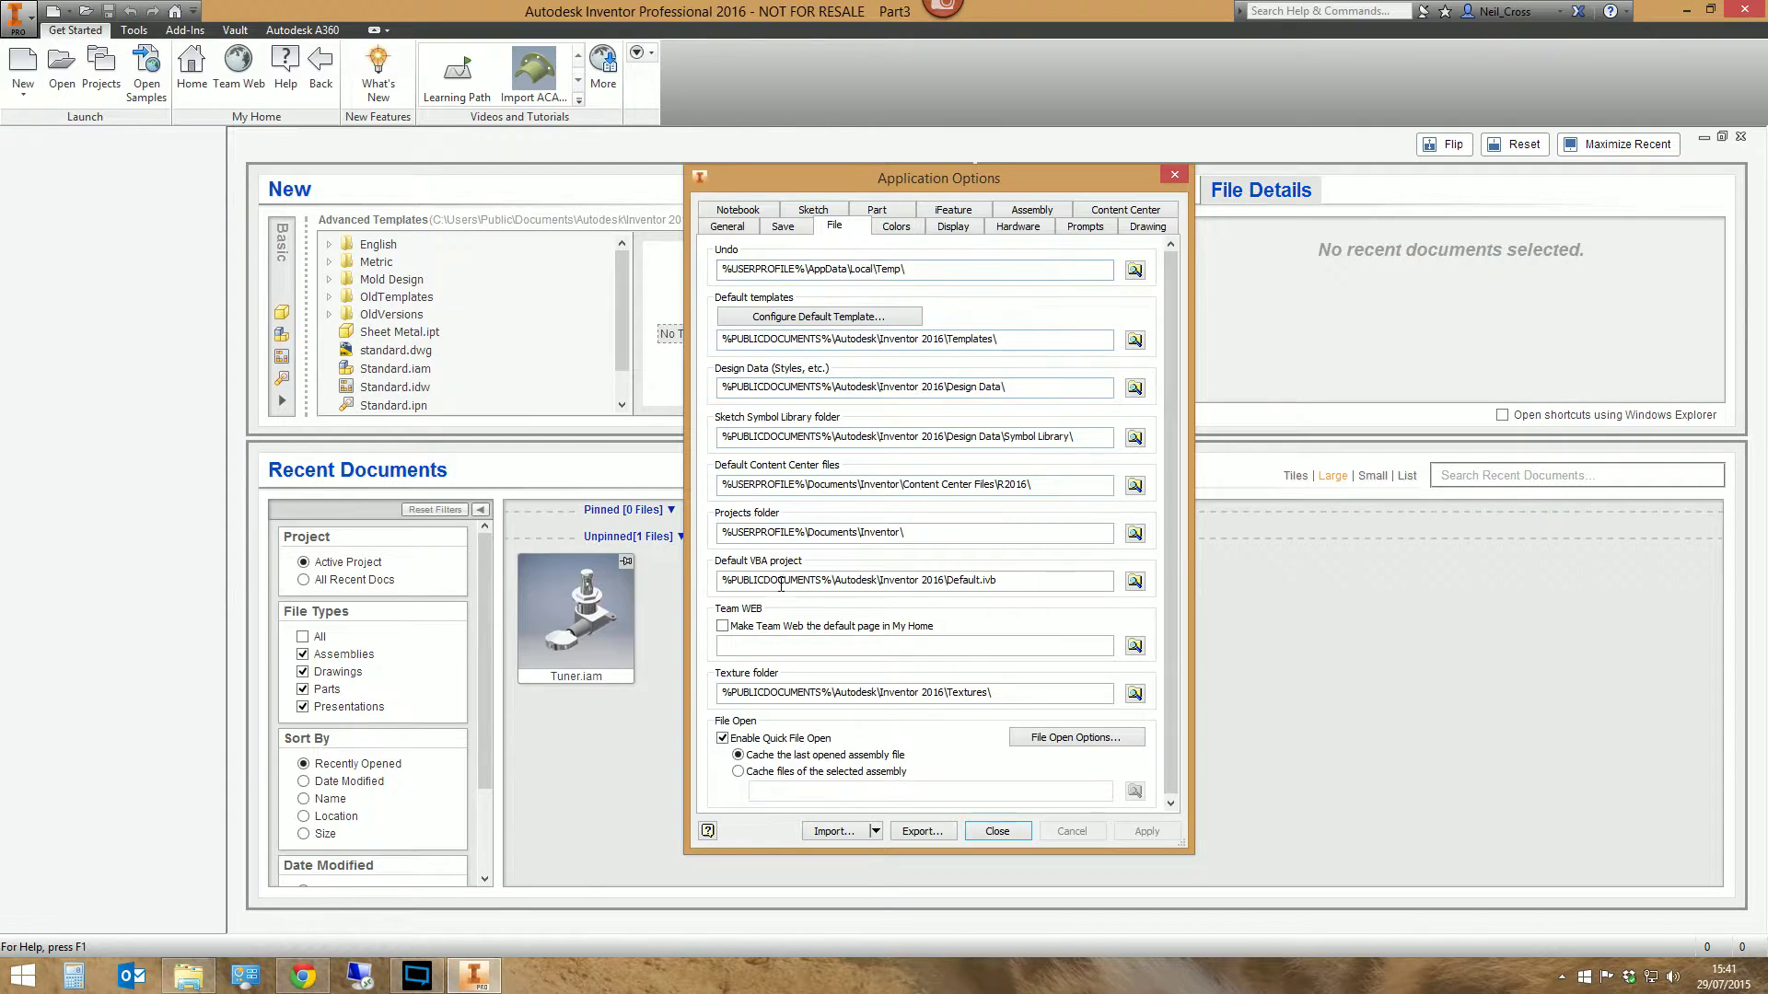
pyautogui.click(765, 646)
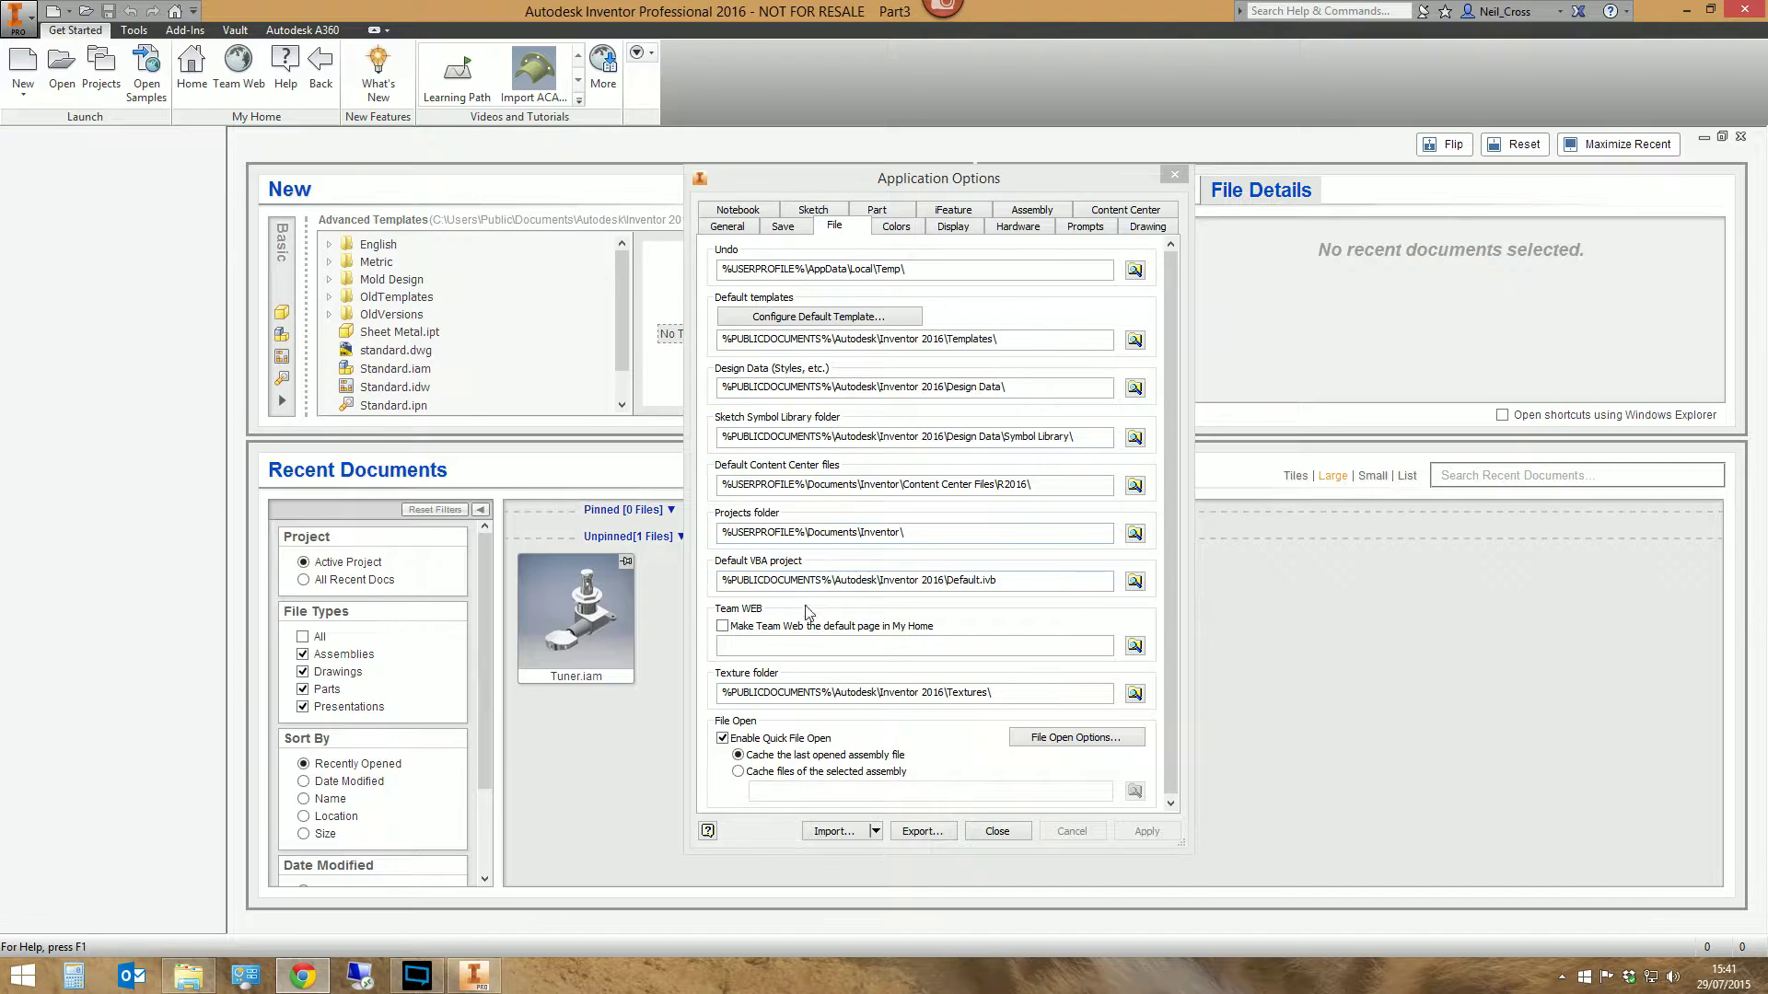
pyautogui.click(805, 647)
pyautogui.write('http://inventorhub.autodesk.com/')
pyautogui.click(753, 629)
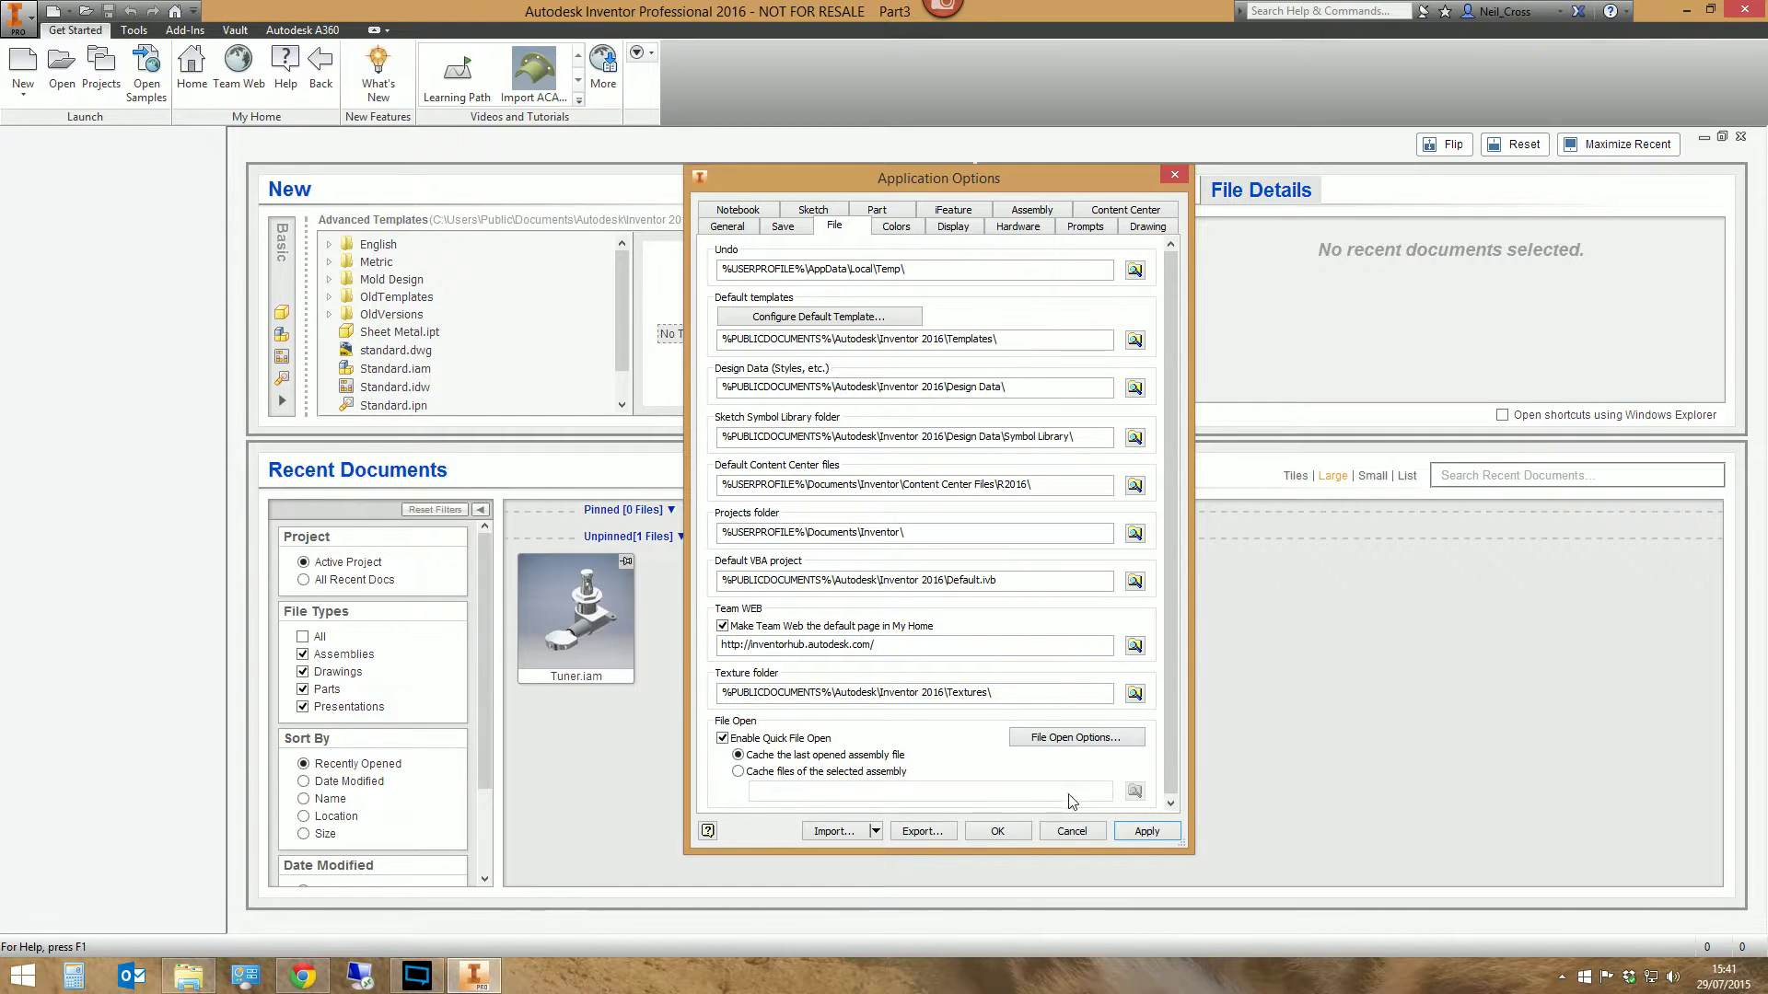
pyautogui.click(994, 832)
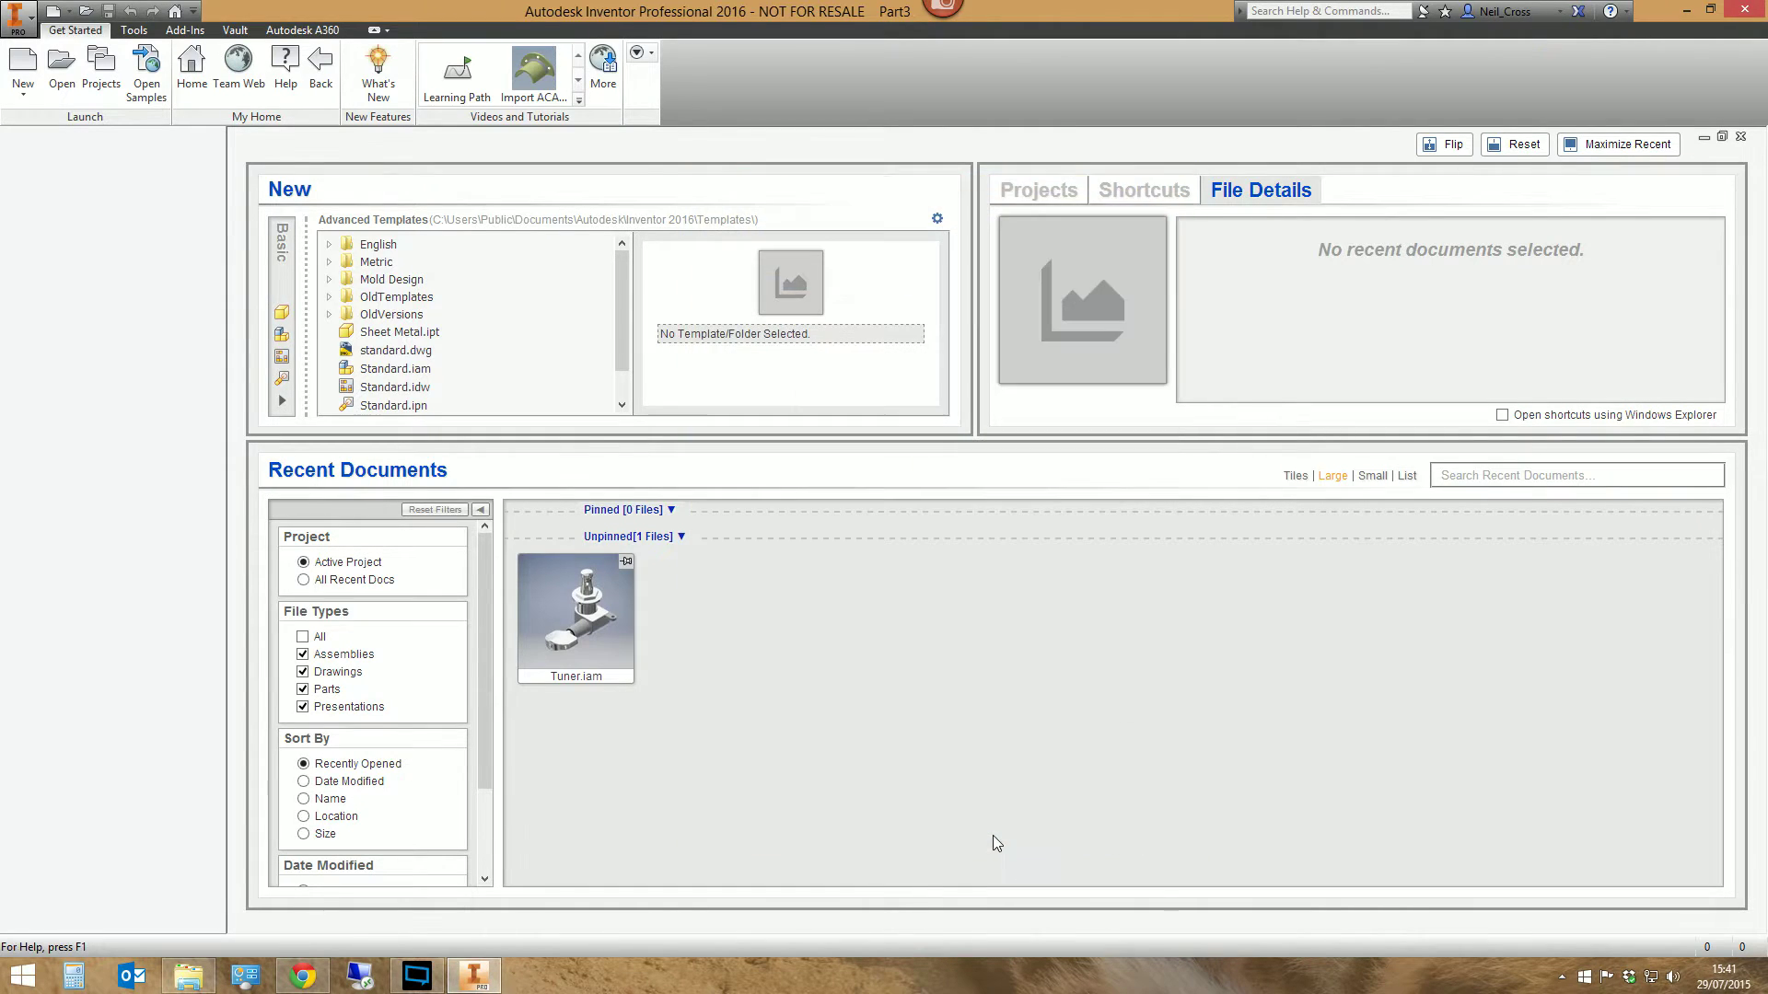
# Open Team Web on the Inventor Community hub and play the featured sheet metal video.
pyautogui.click(239, 85)
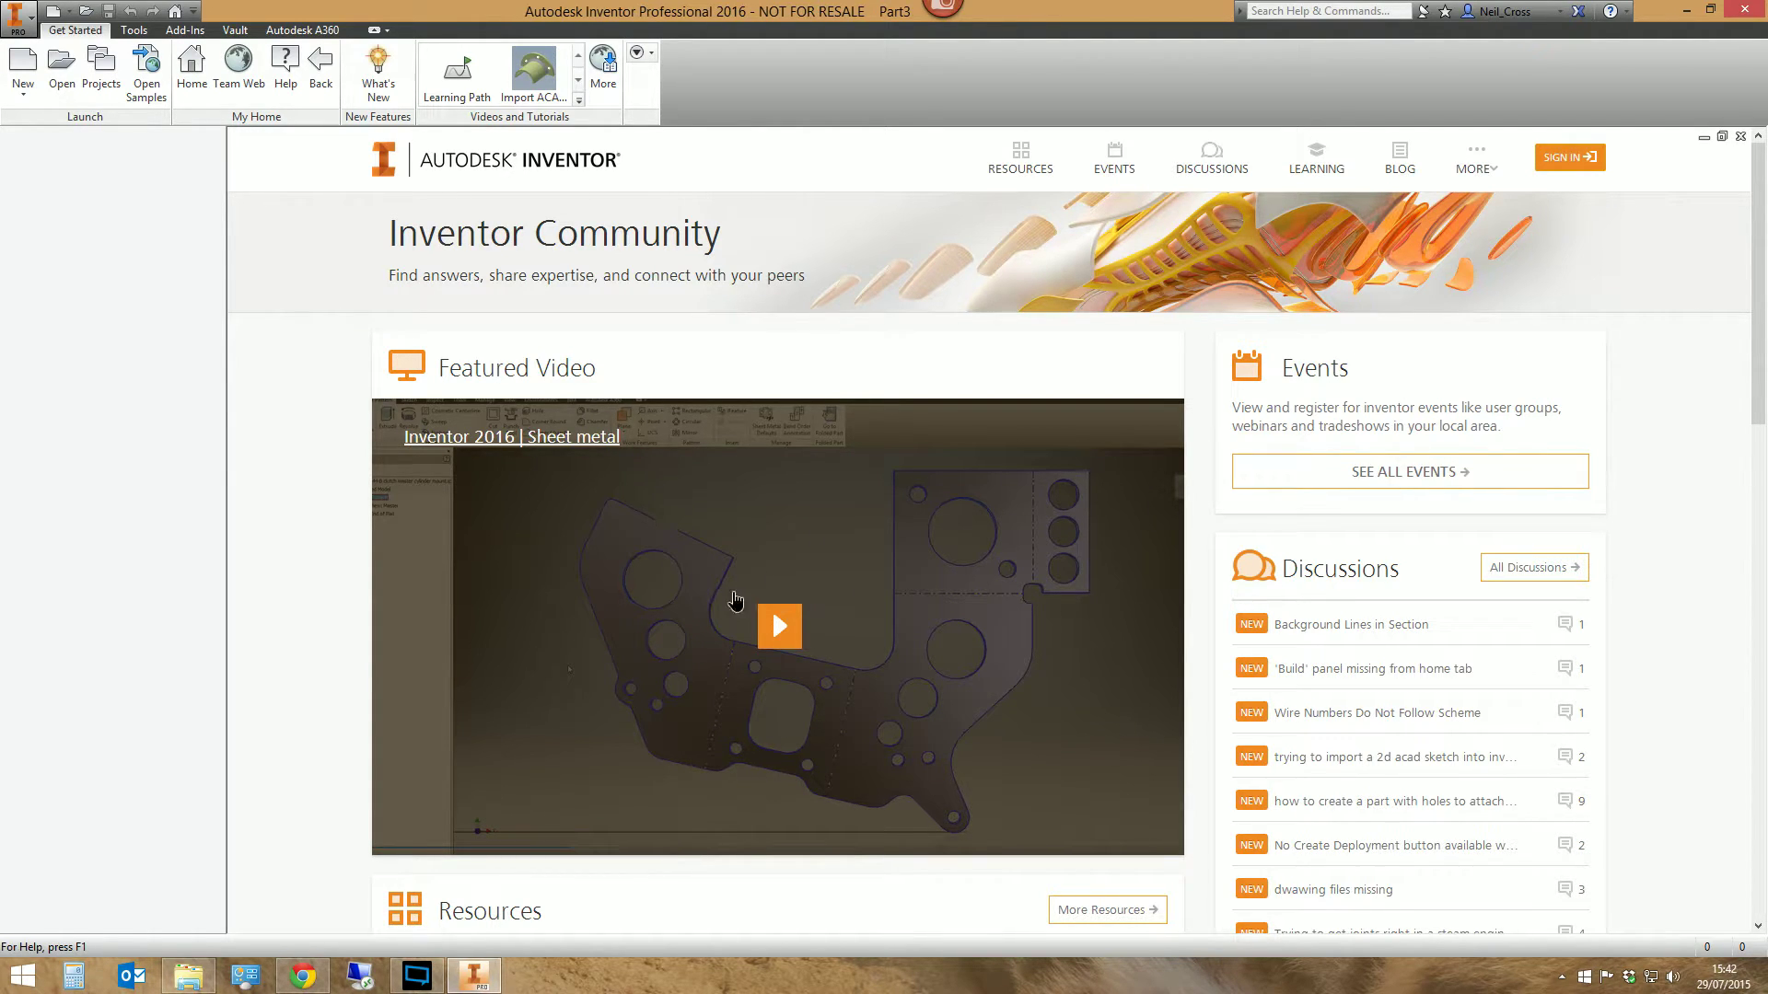
pyautogui.click(732, 608)
pyautogui.click(734, 639)
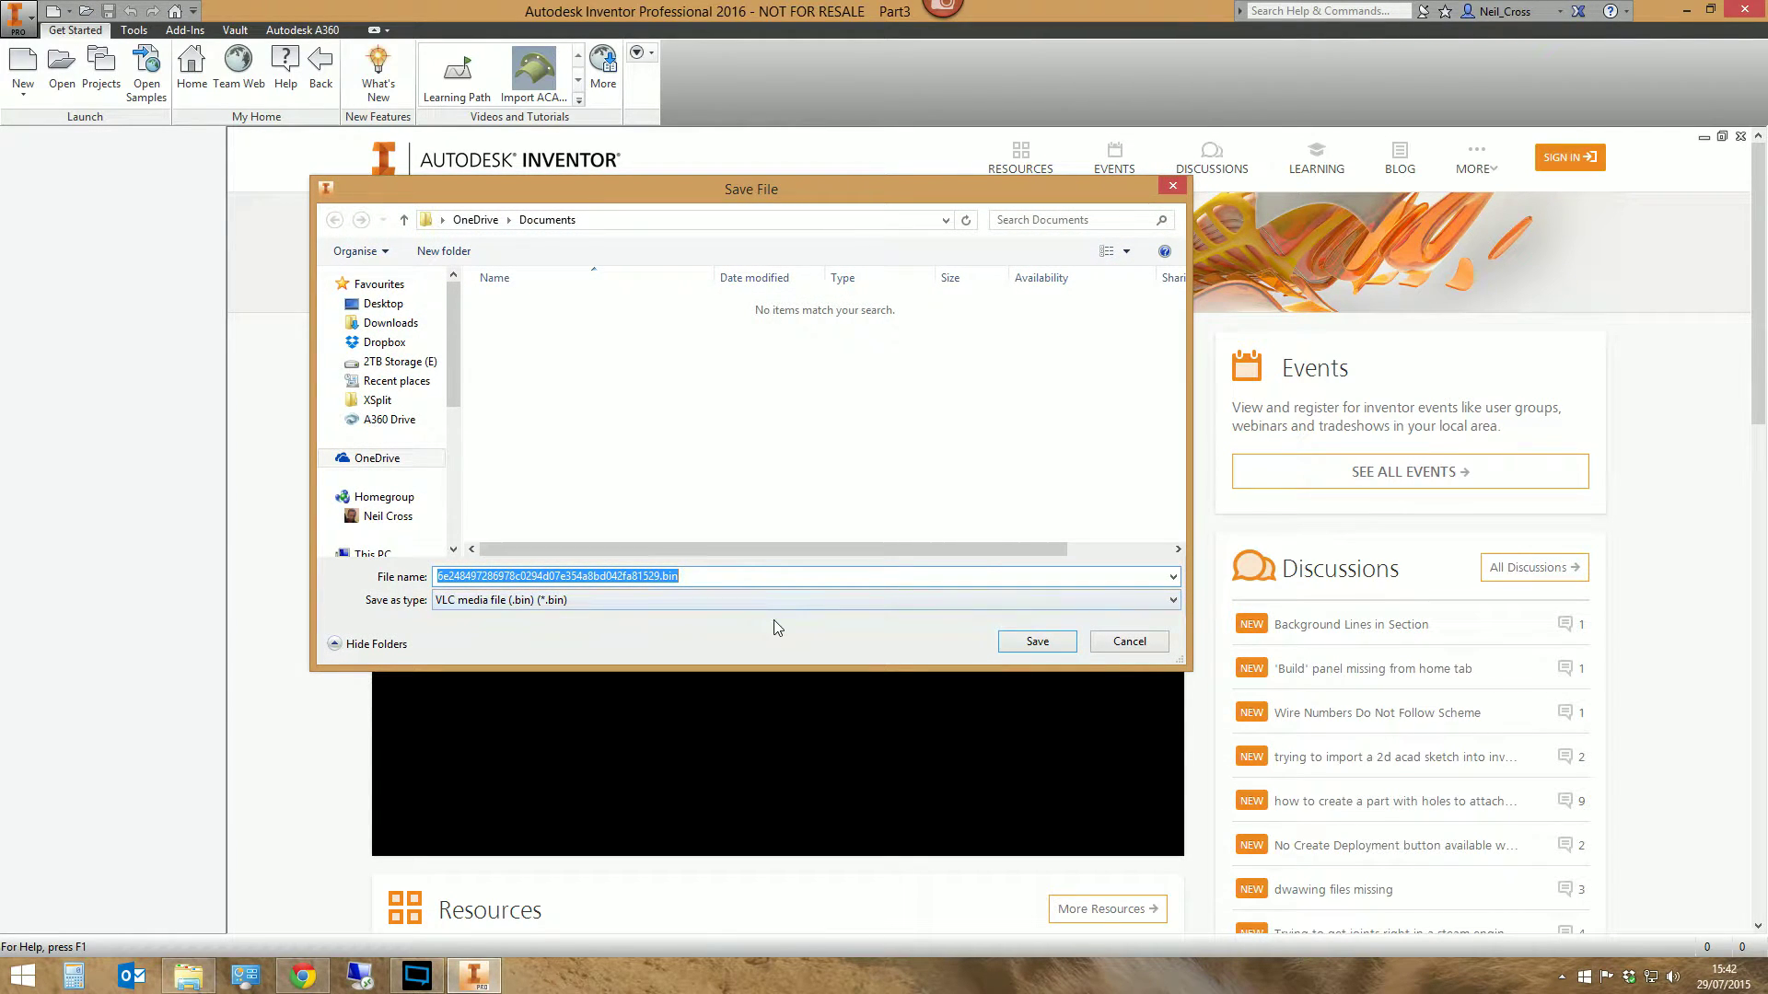
# Cancel the Save File dialog that appeared for the video.
pyautogui.doubleClick(1174, 196)
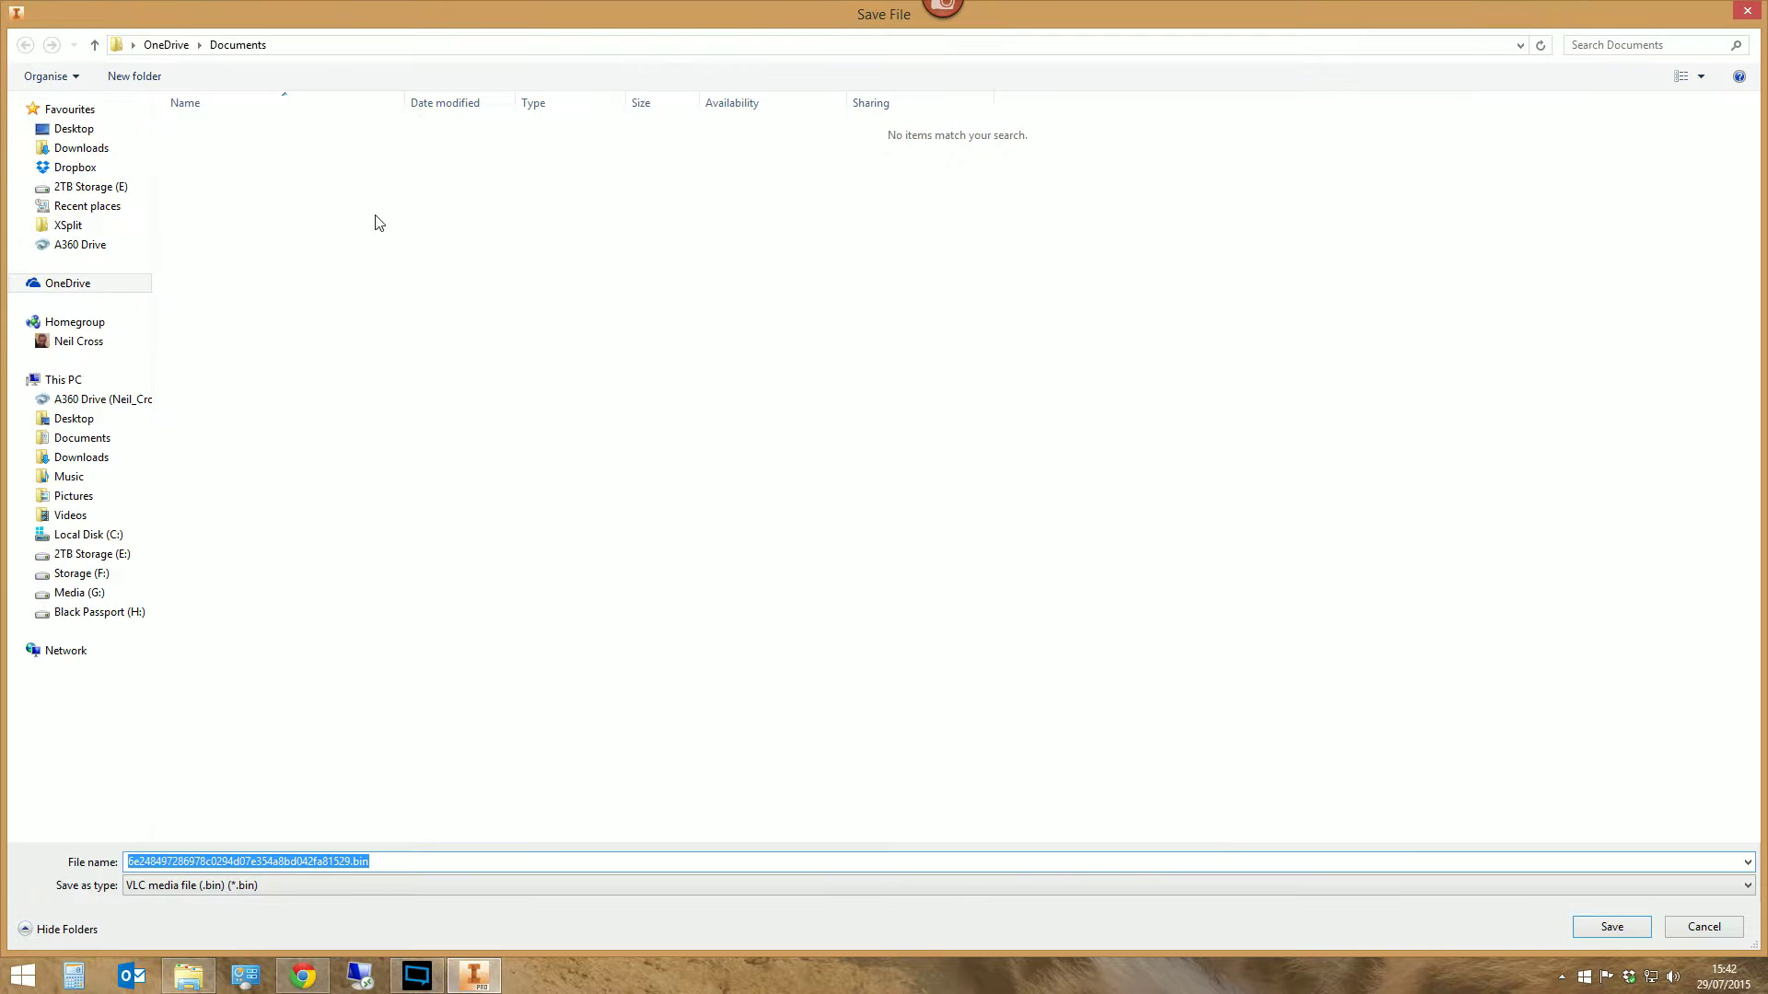
pyautogui.doubleClick(1623, 9)
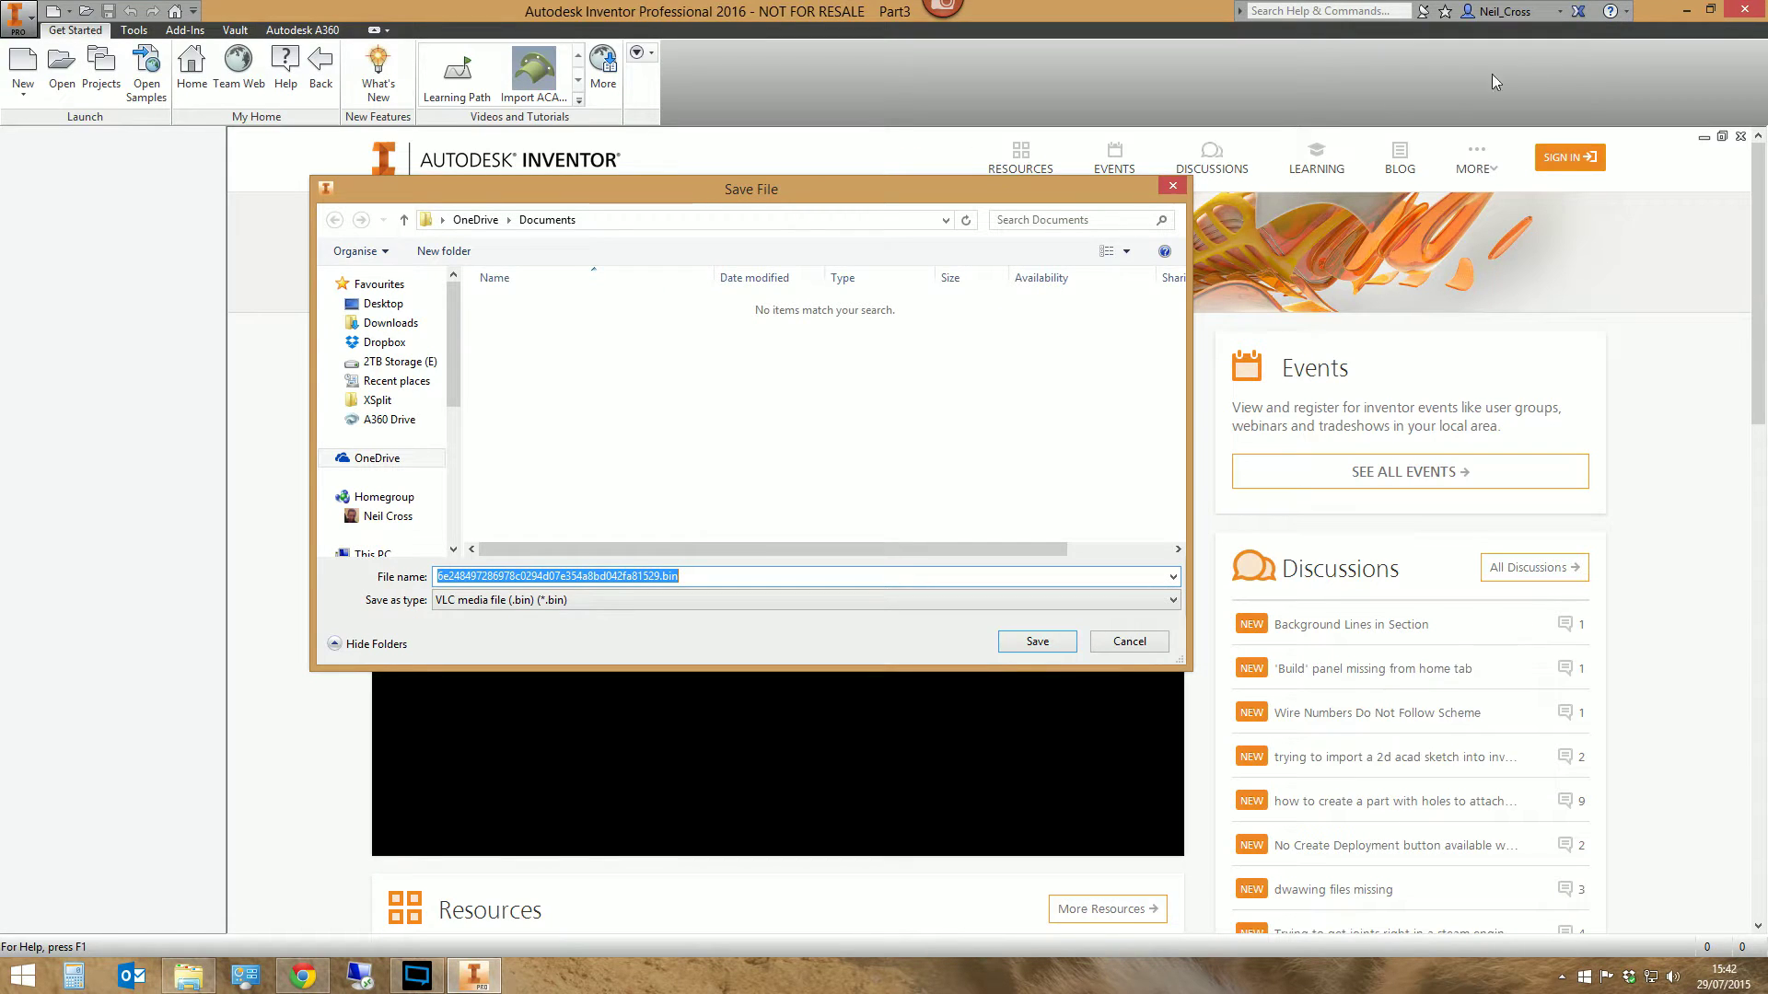
pyautogui.click(1175, 178)
# Replace the Team Web address with the TFI CAD Tips YouTube channel URL and display the channel.
pyautogui.click(20, 13)
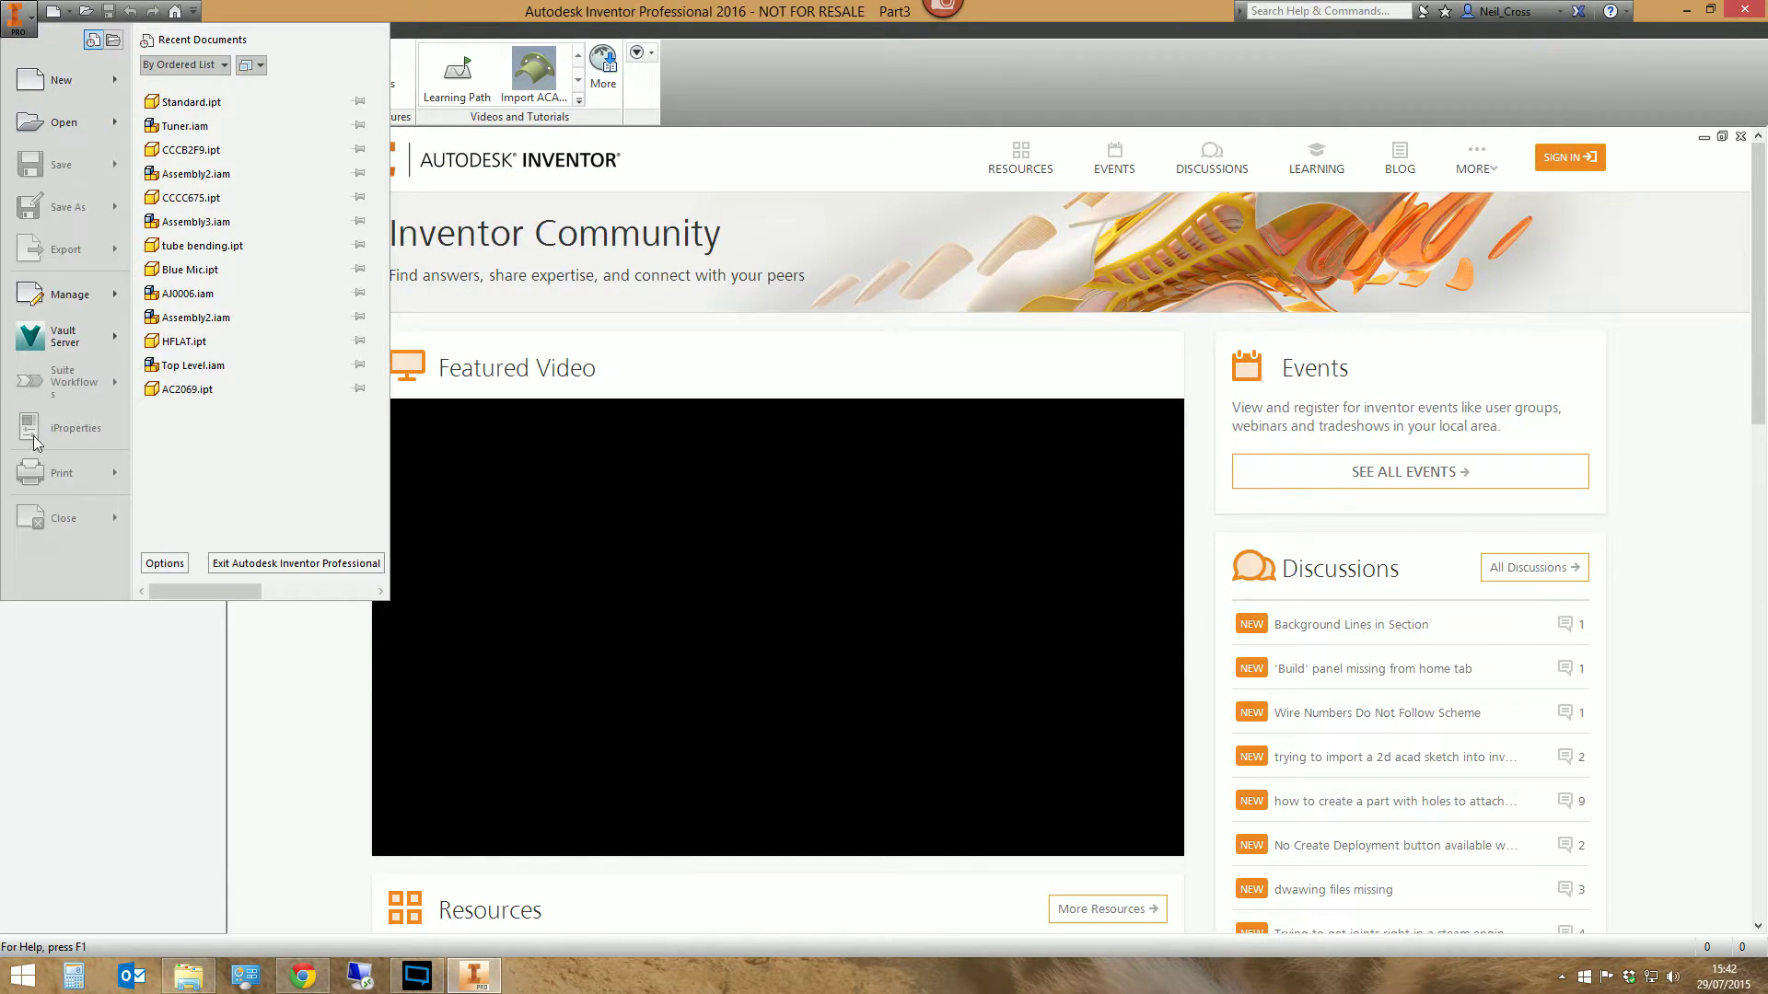
pyautogui.click(159, 563)
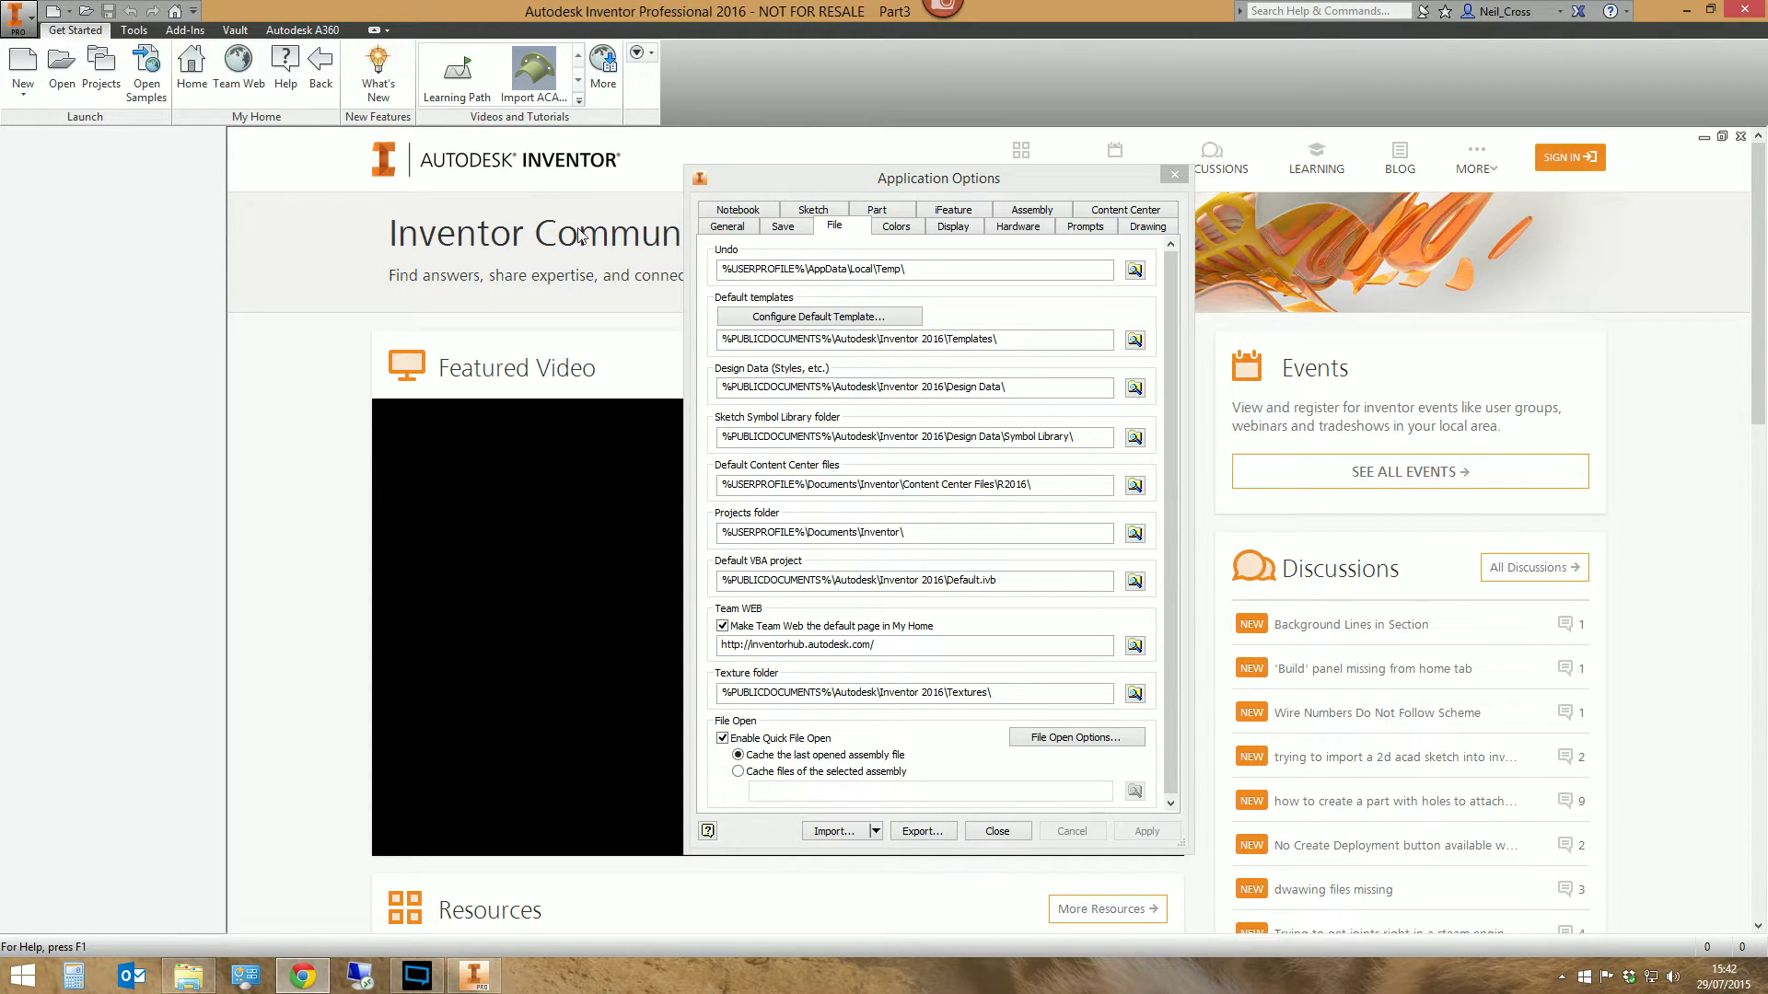
pyautogui.click(895, 650)
pyautogui.hotkey('ctrl', 'v')
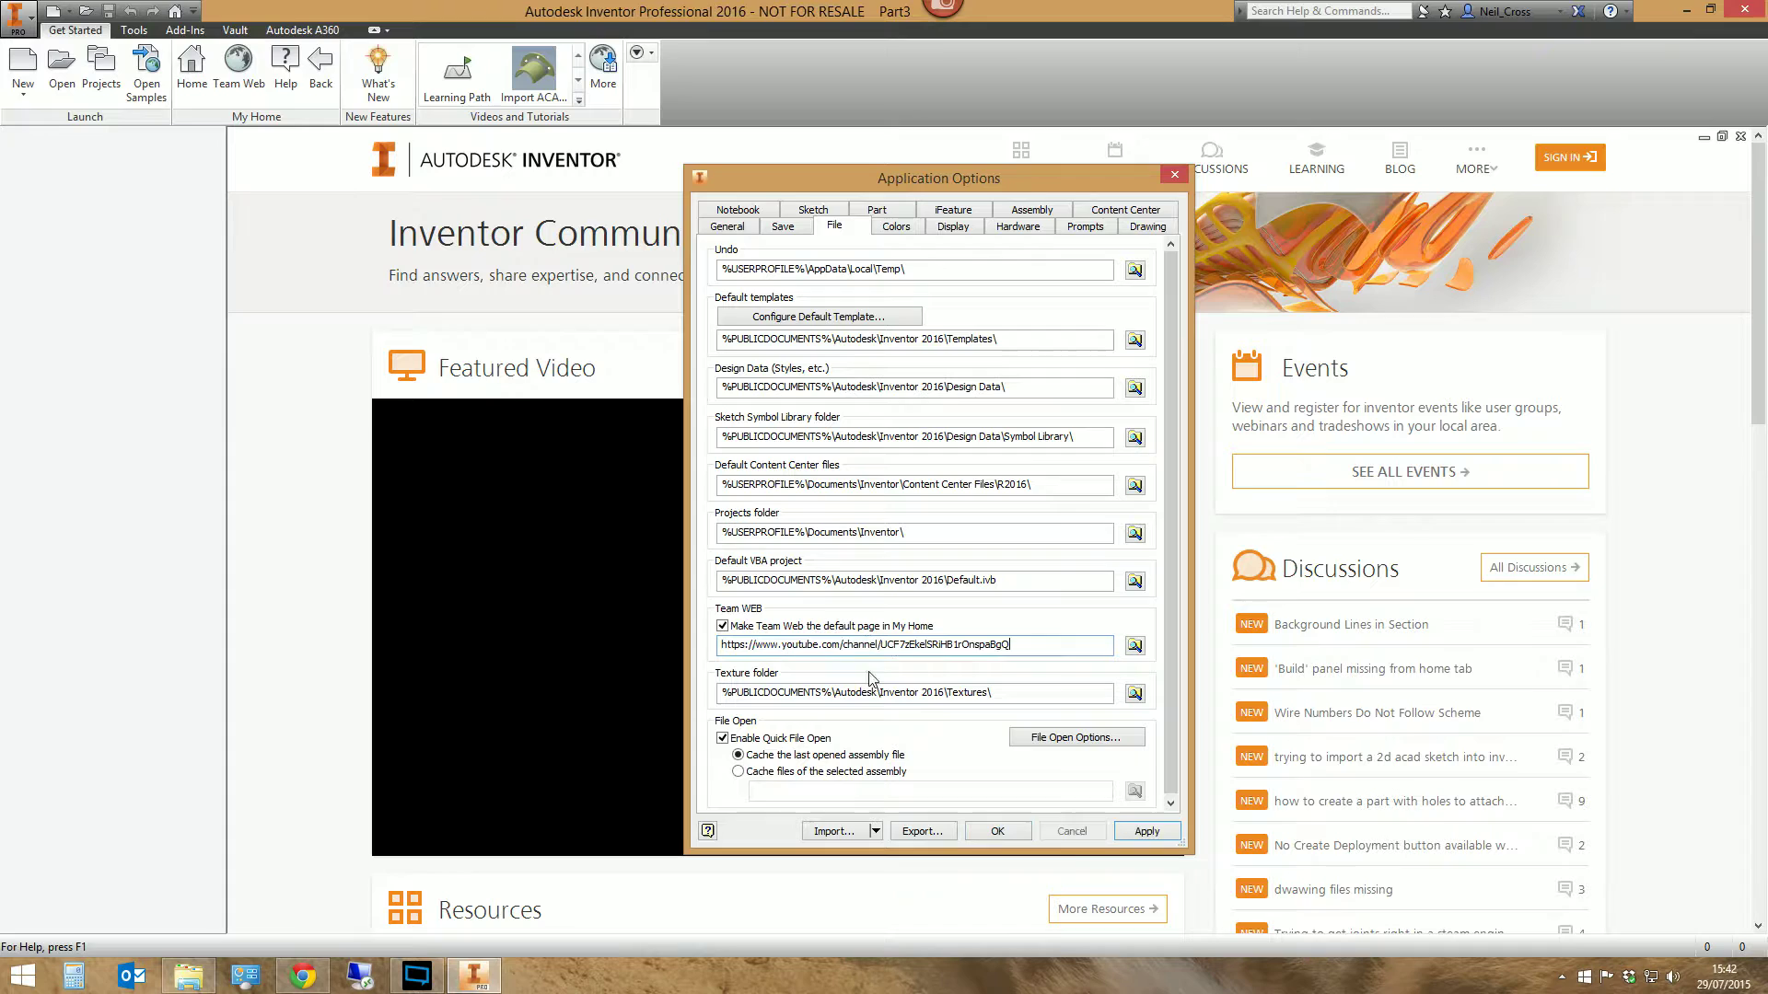
pyautogui.click(1004, 830)
pyautogui.click(236, 87)
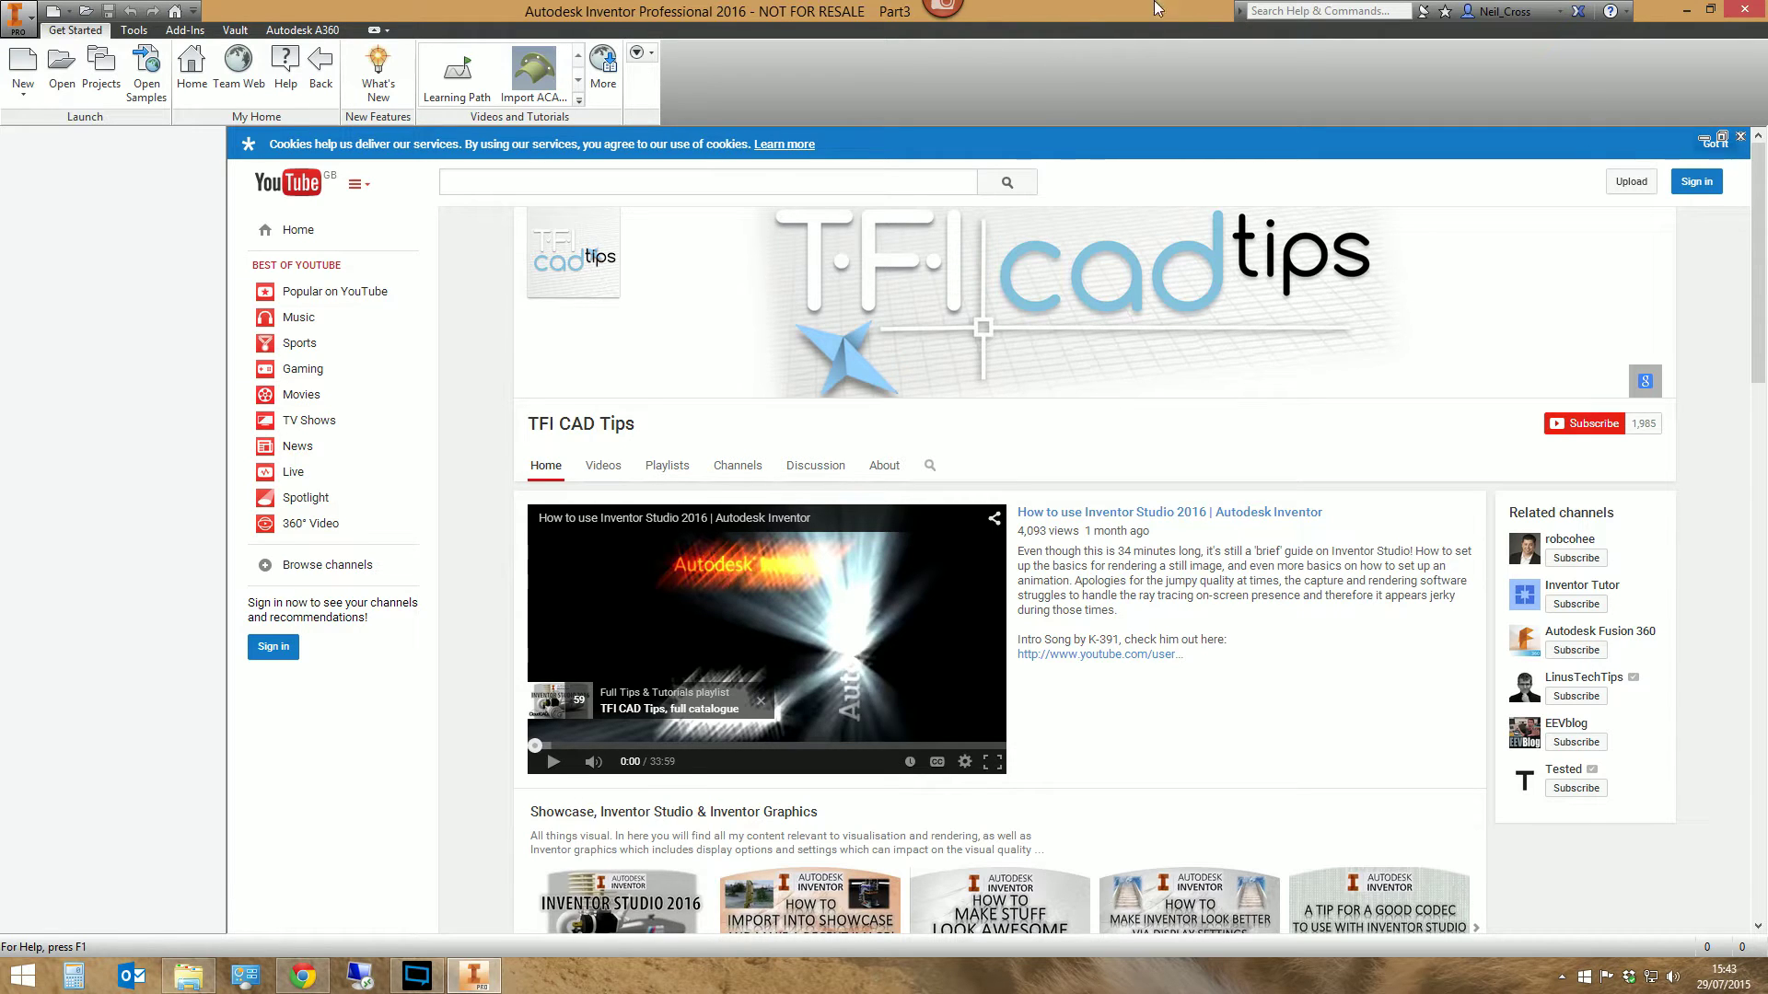
# Create Part4 from Standard.ipt, tile the windows vertically, and widen Part4 while narrowing the YouTube pane.
pyautogui.click(37, 81)
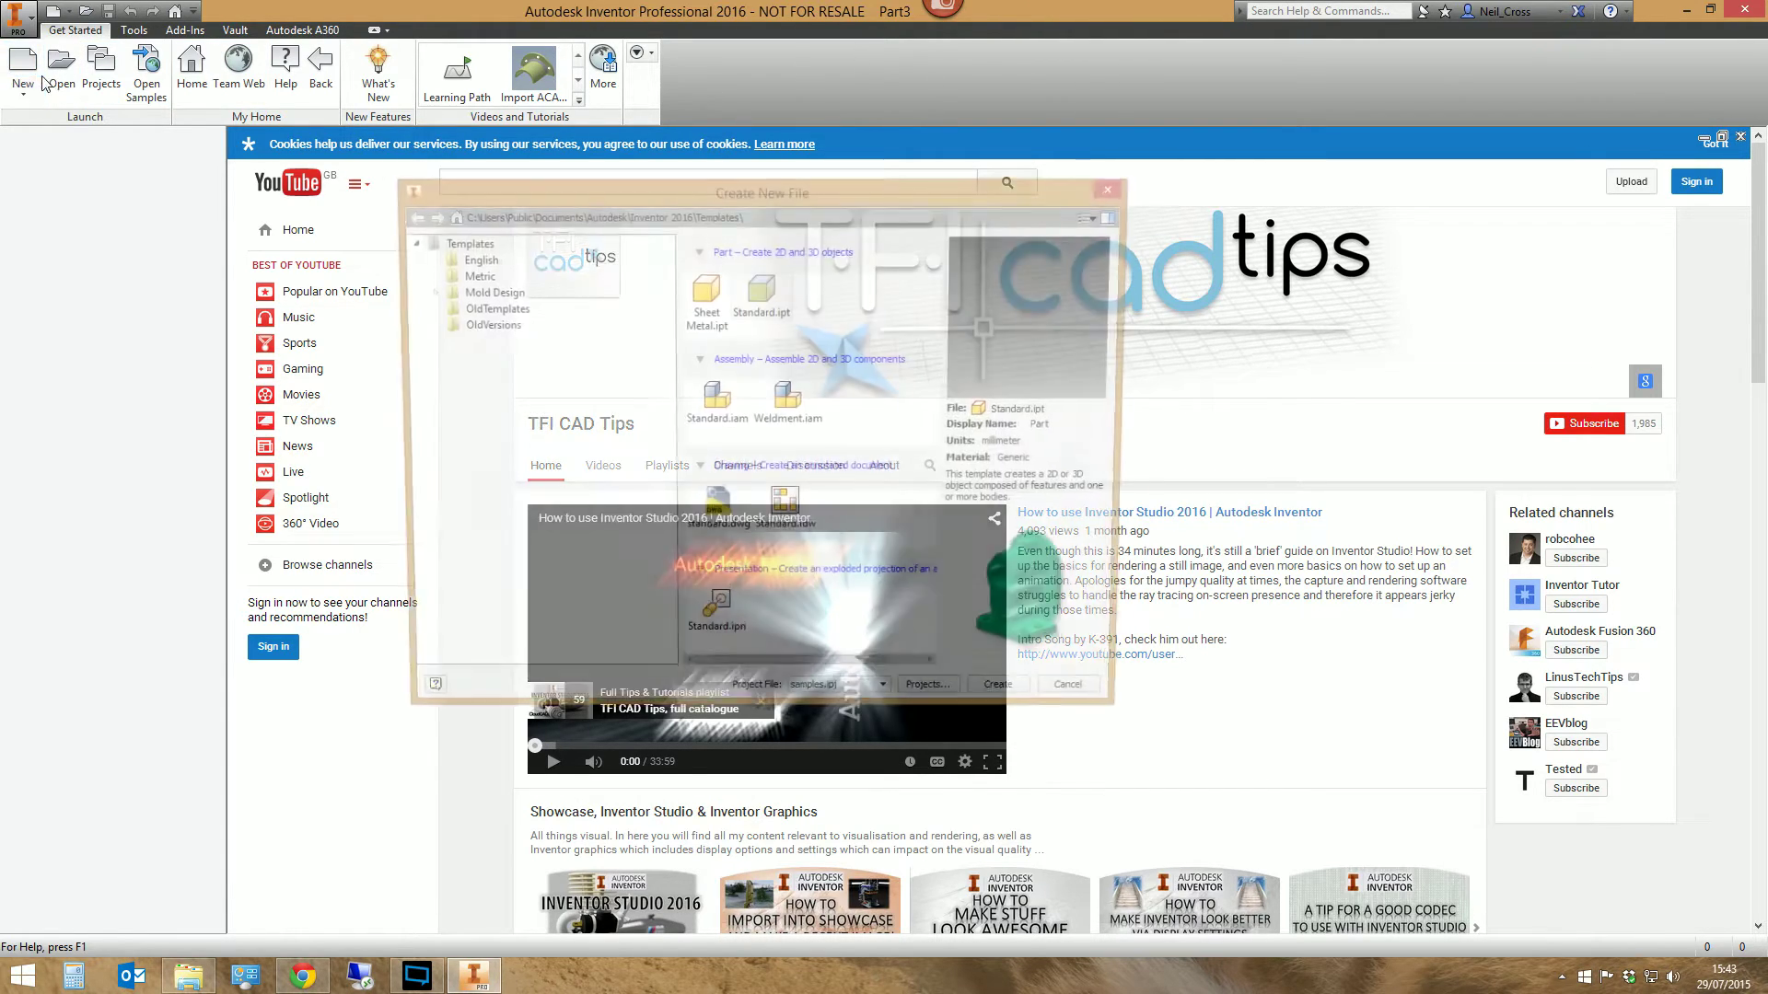
pyautogui.doubleClick(760, 293)
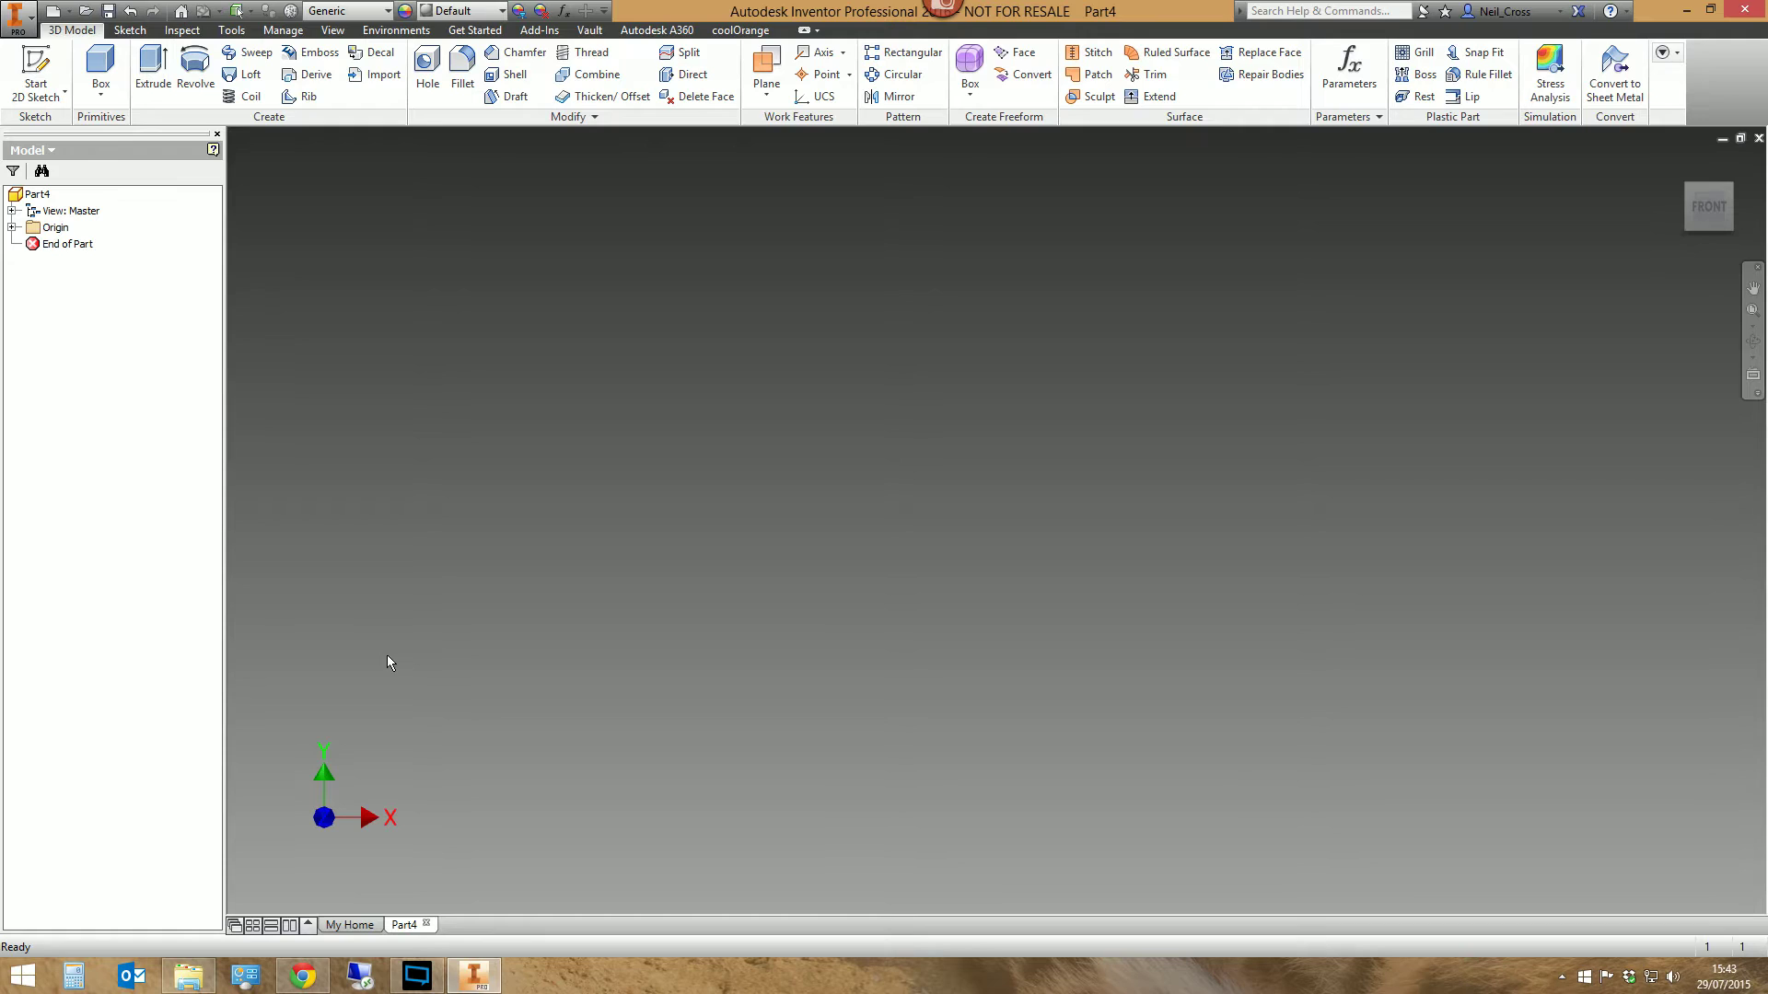
pyautogui.click(333, 29)
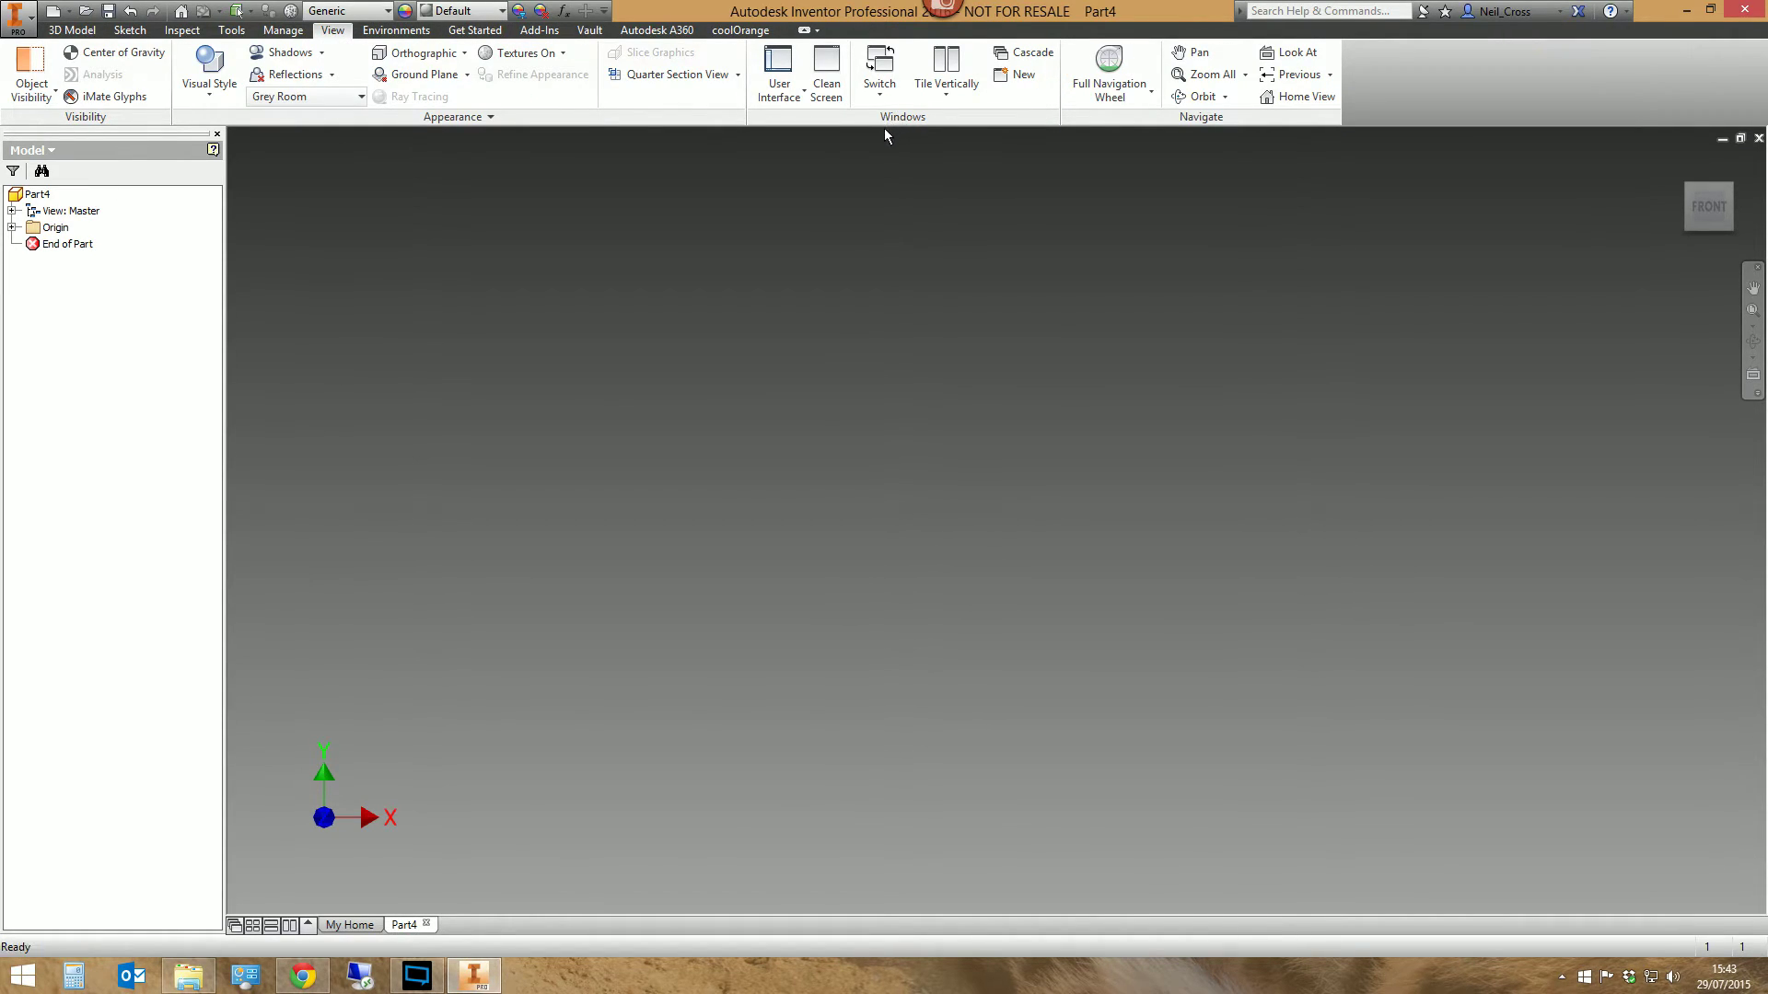
pyautogui.click(961, 105)
pyautogui.click(931, 201)
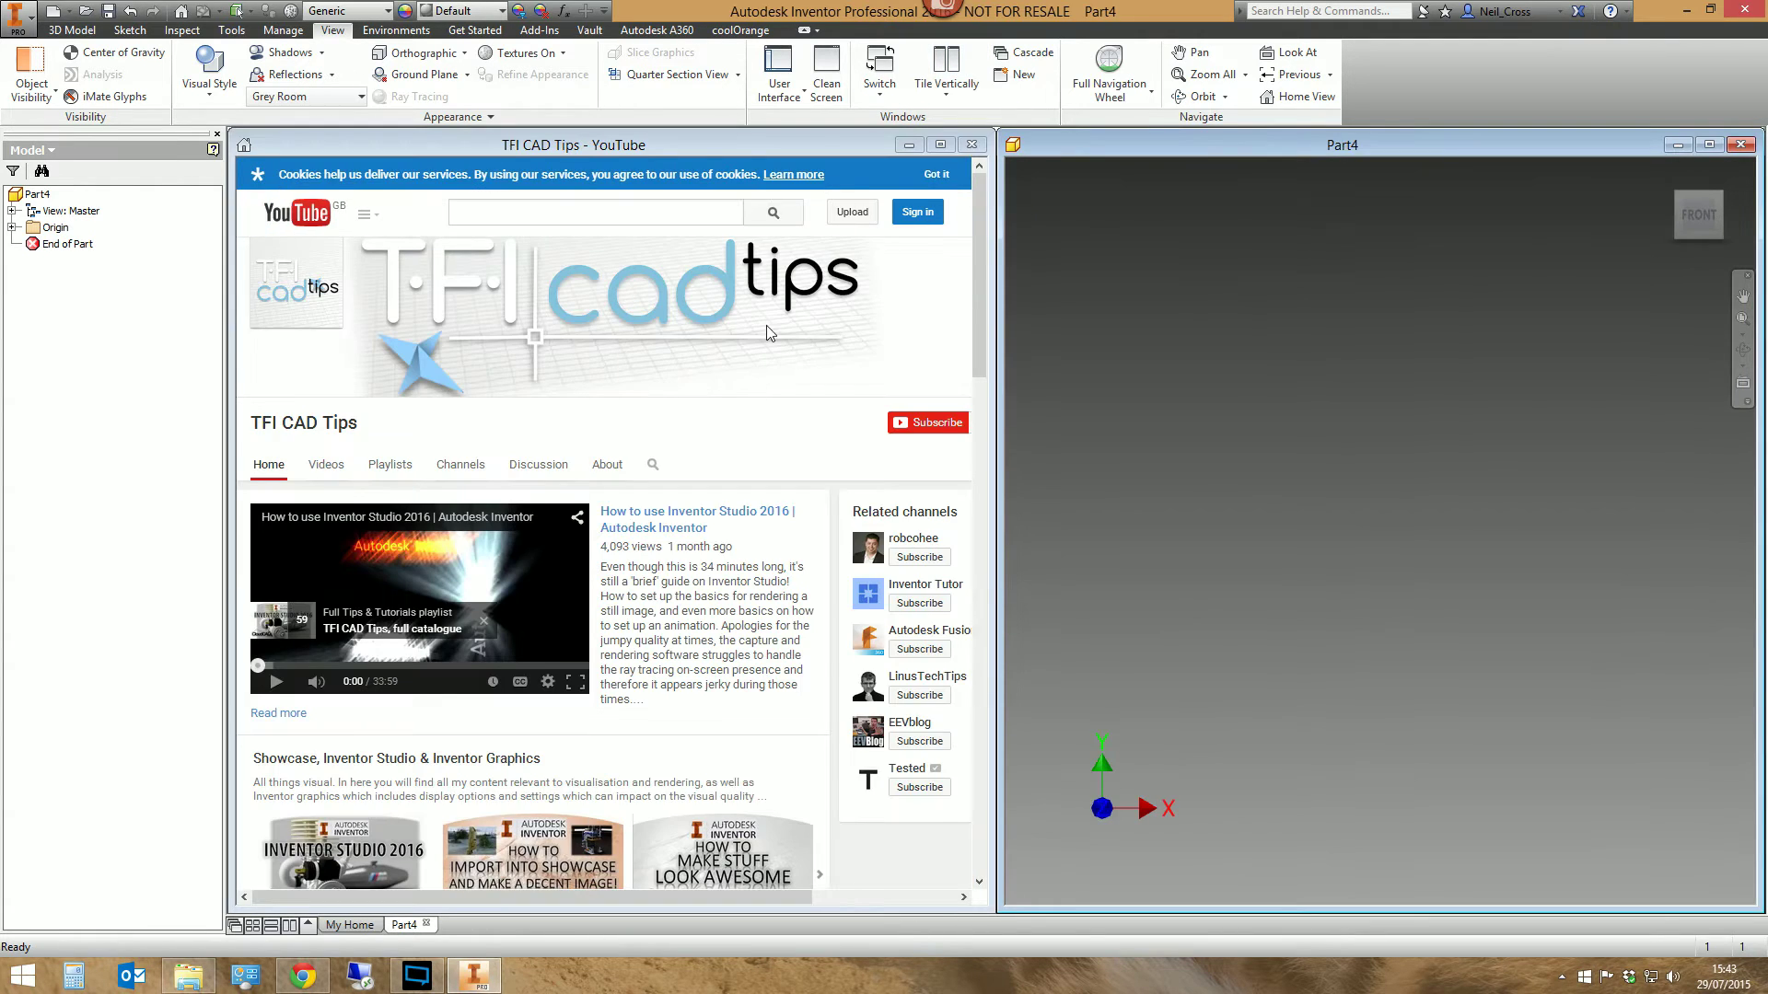
pyautogui.moveTo(994, 273); pyautogui.dragTo(636, 309)
pyautogui.moveTo(998, 308); pyautogui.dragTo(642, 324)
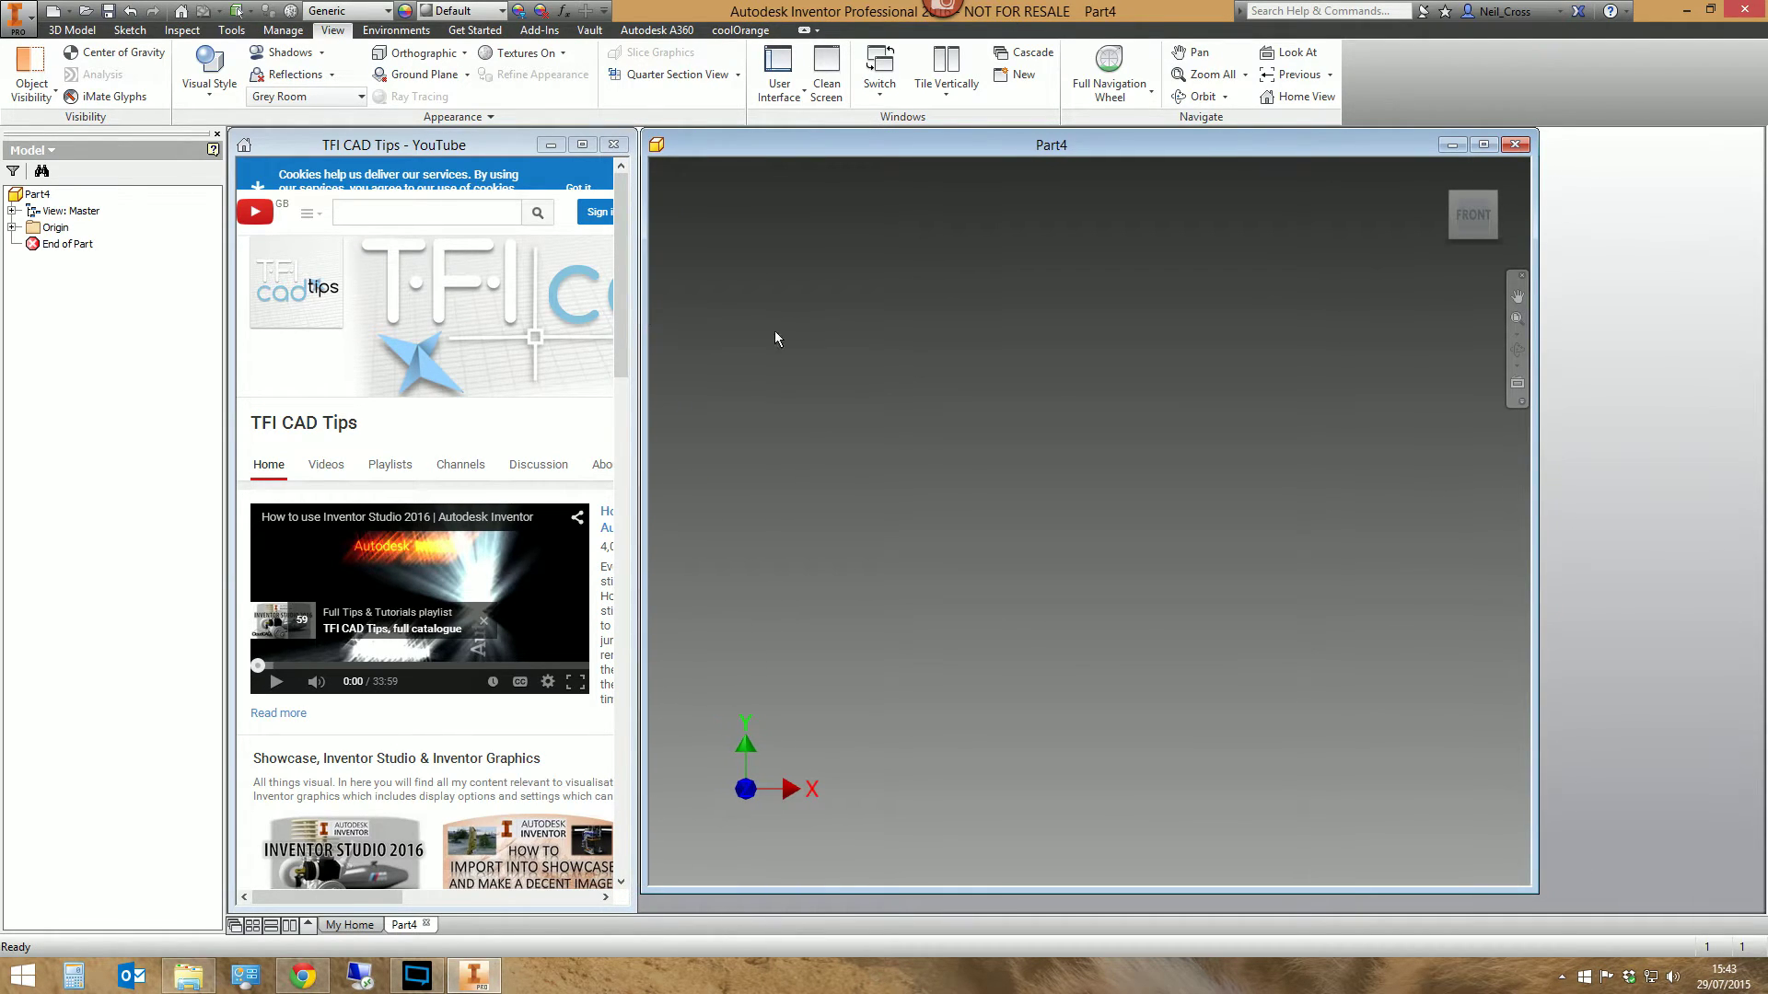
pyautogui.moveTo(1536, 333); pyautogui.dragTo(1754, 333)
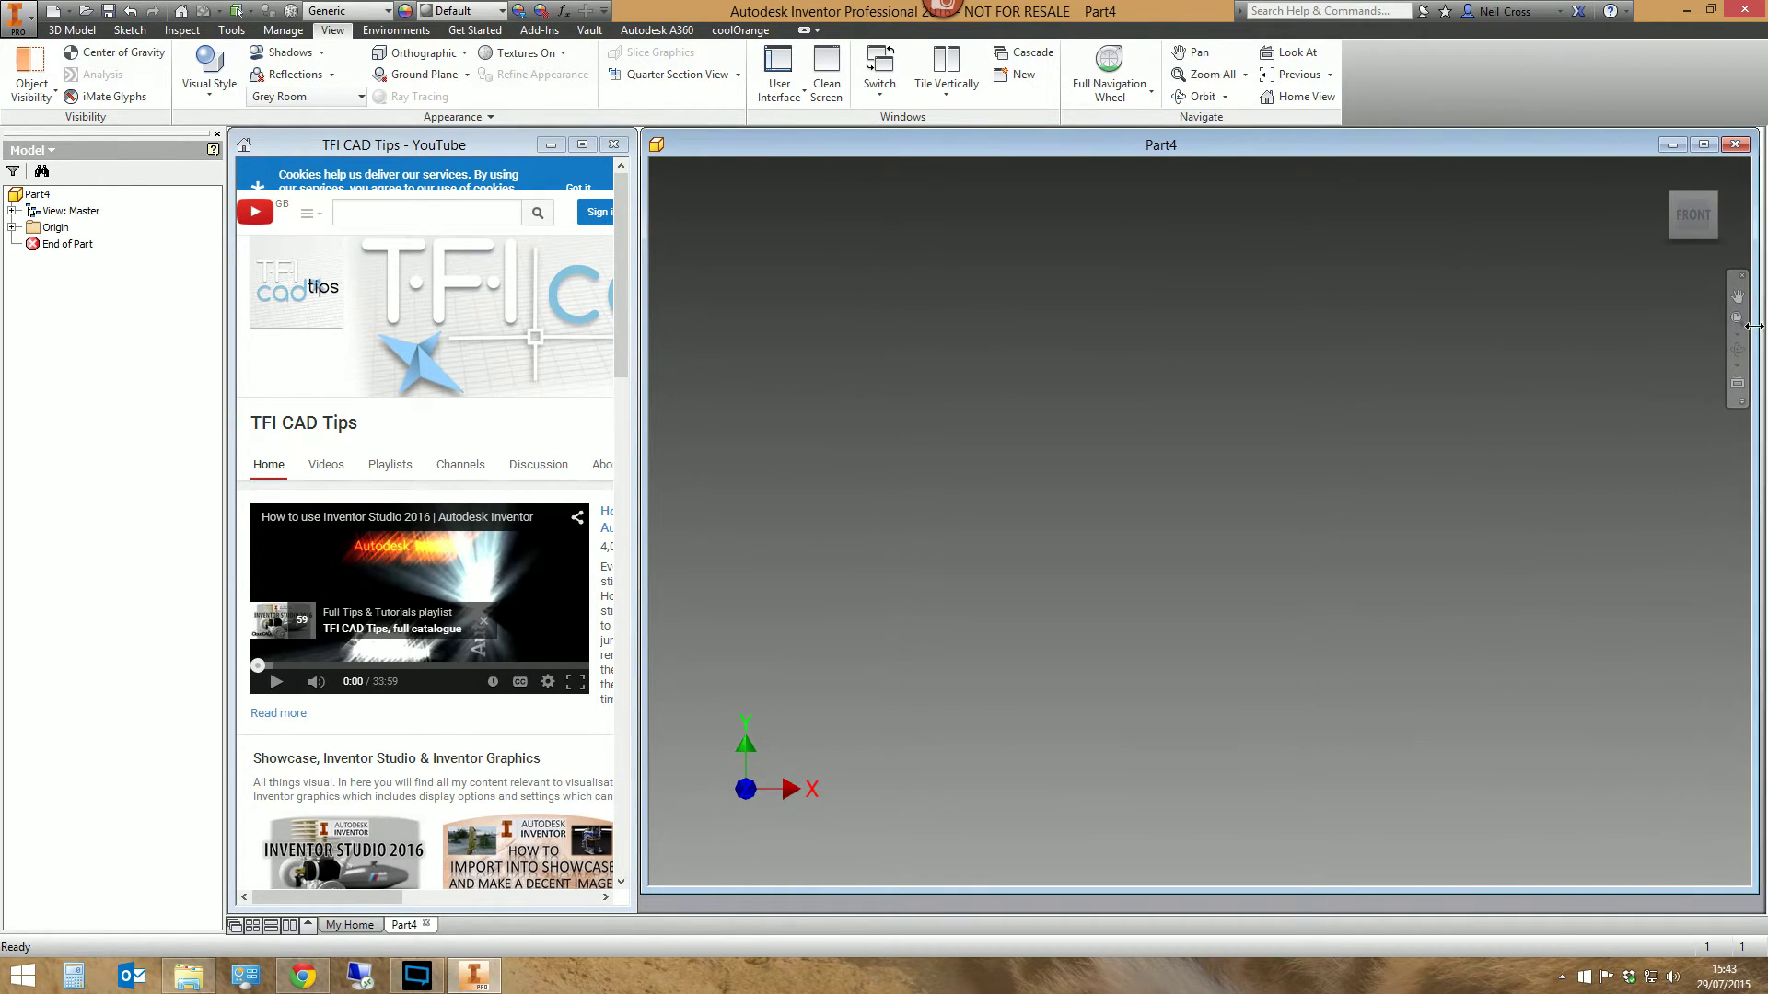
# Start a 2D sketch on an origin plane of Part4.
pyautogui.click(72, 29)
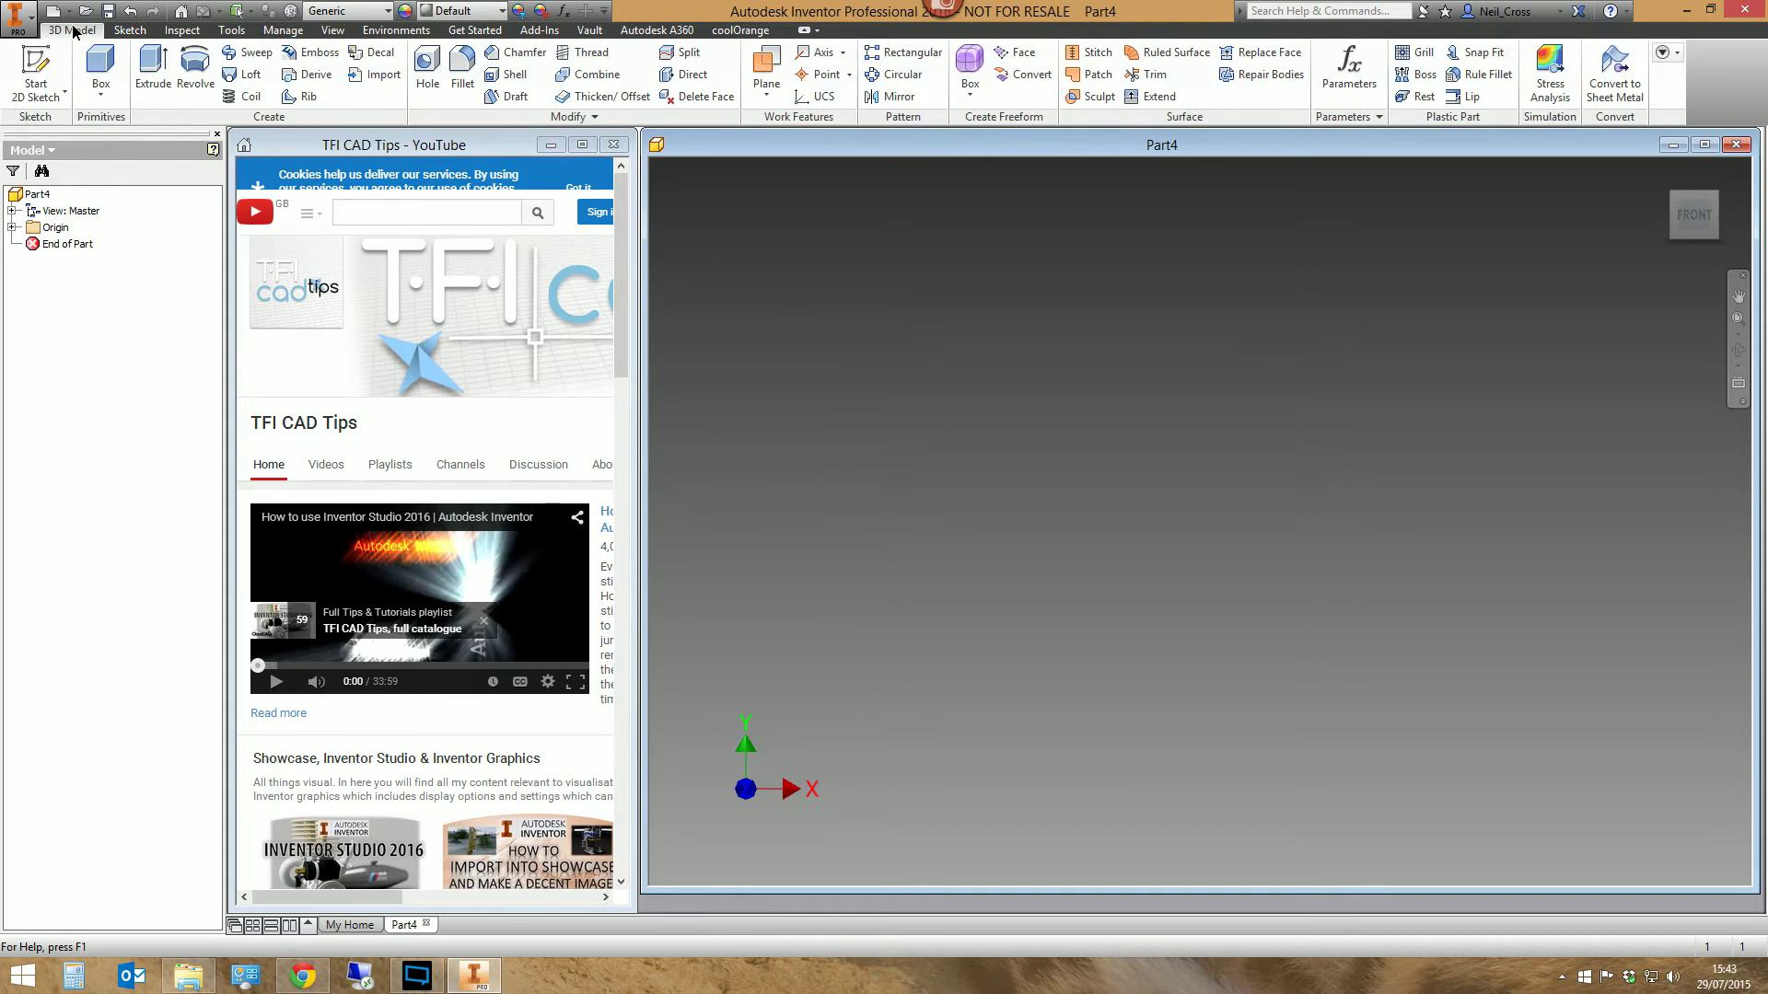
pyautogui.click(66, 89)
pyautogui.click(1068, 276)
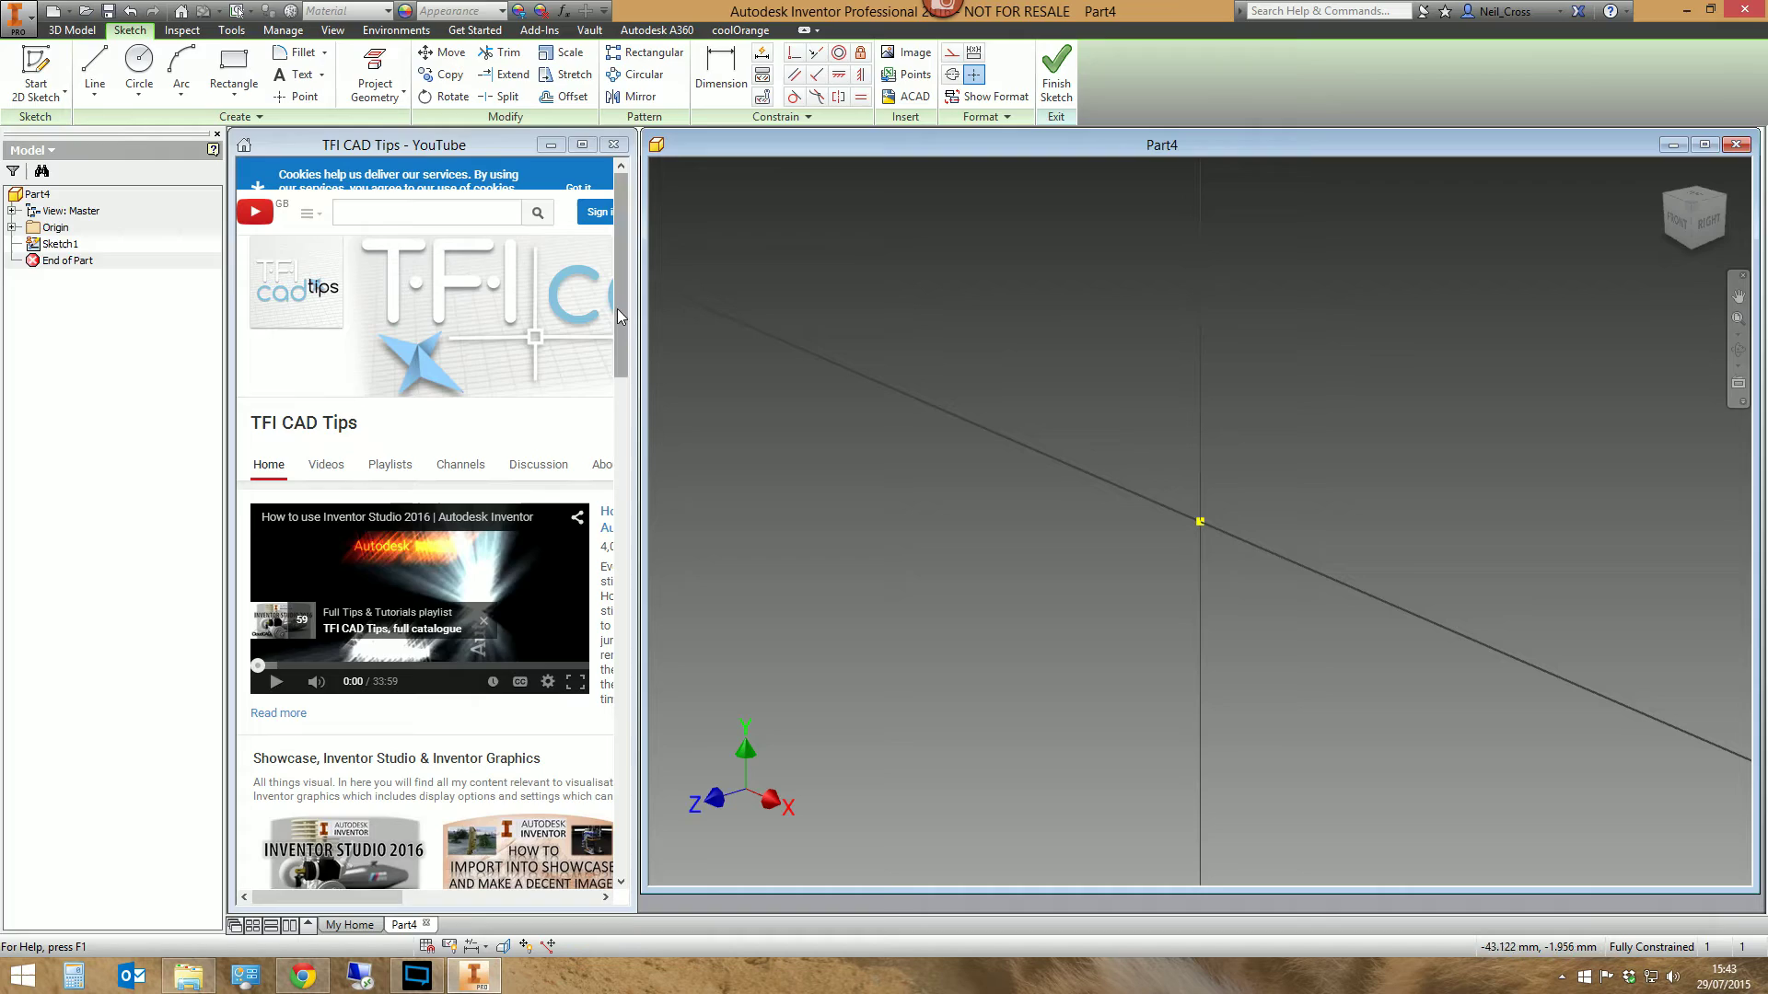
# Open and pause the Bolted Connections training video, then shrink the YouTube pane from the top.
pyautogui.moveTo(617, 307); pyautogui.dragTo(632, 547)
pyautogui.click(337, 636)
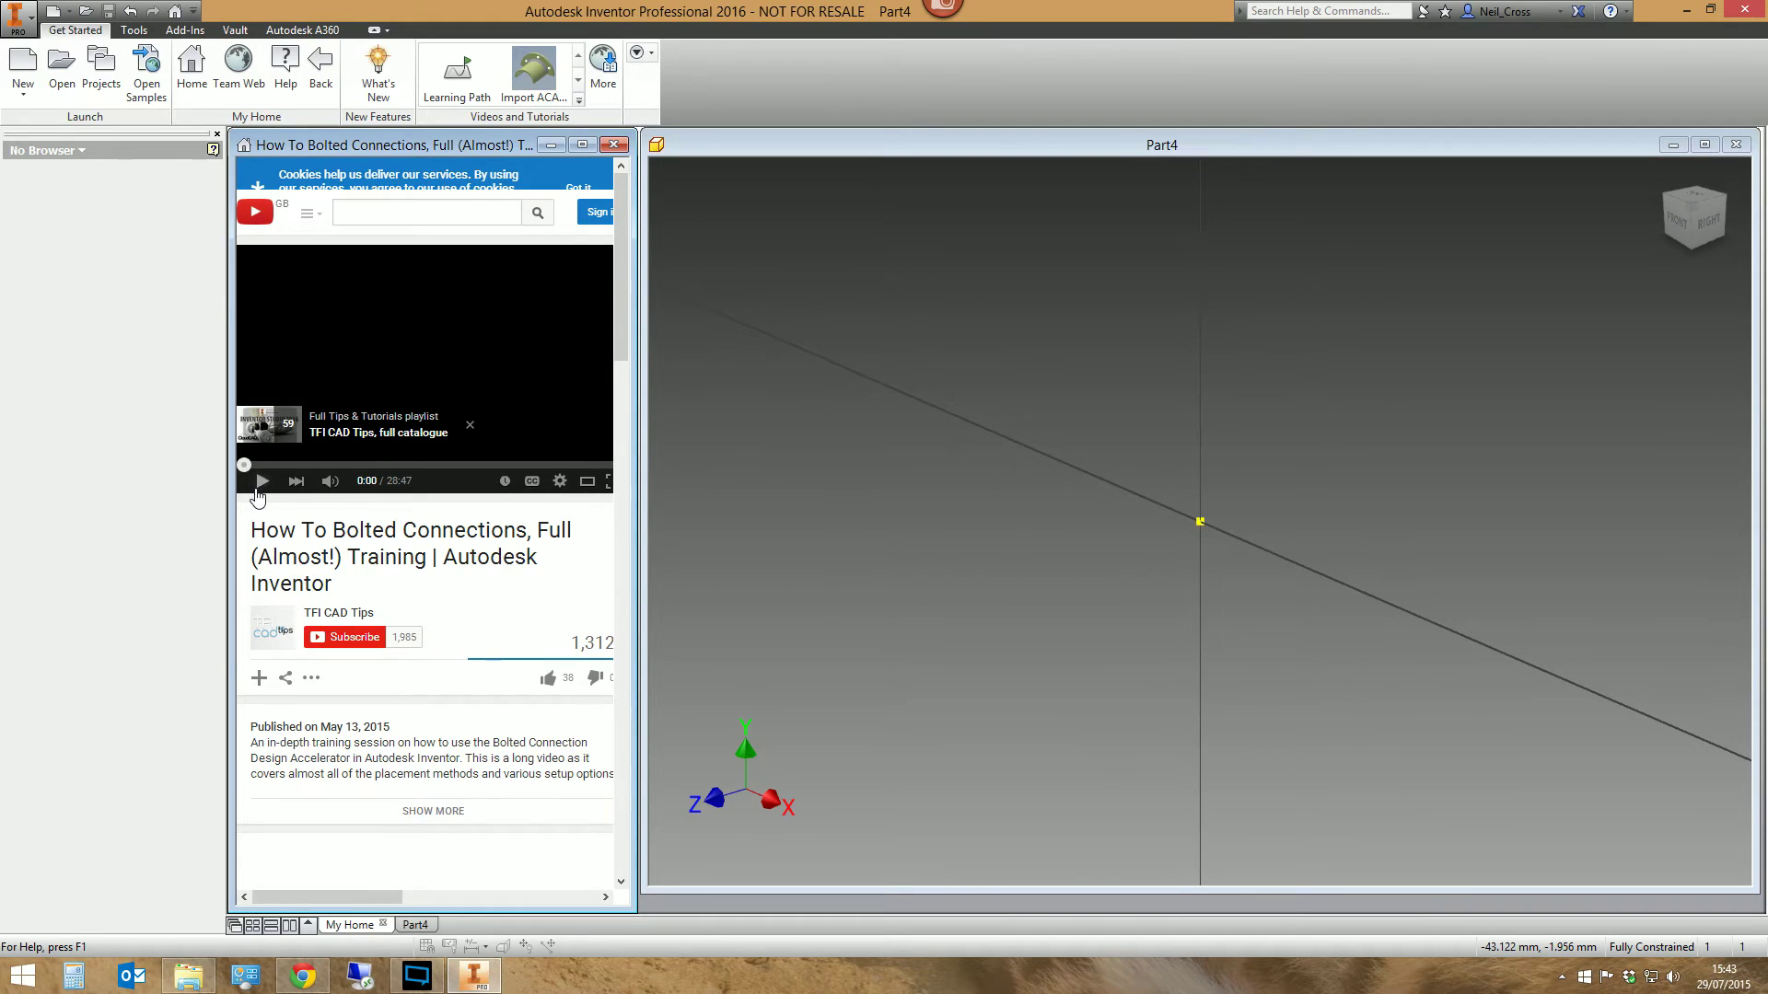
pyautogui.click(262, 482)
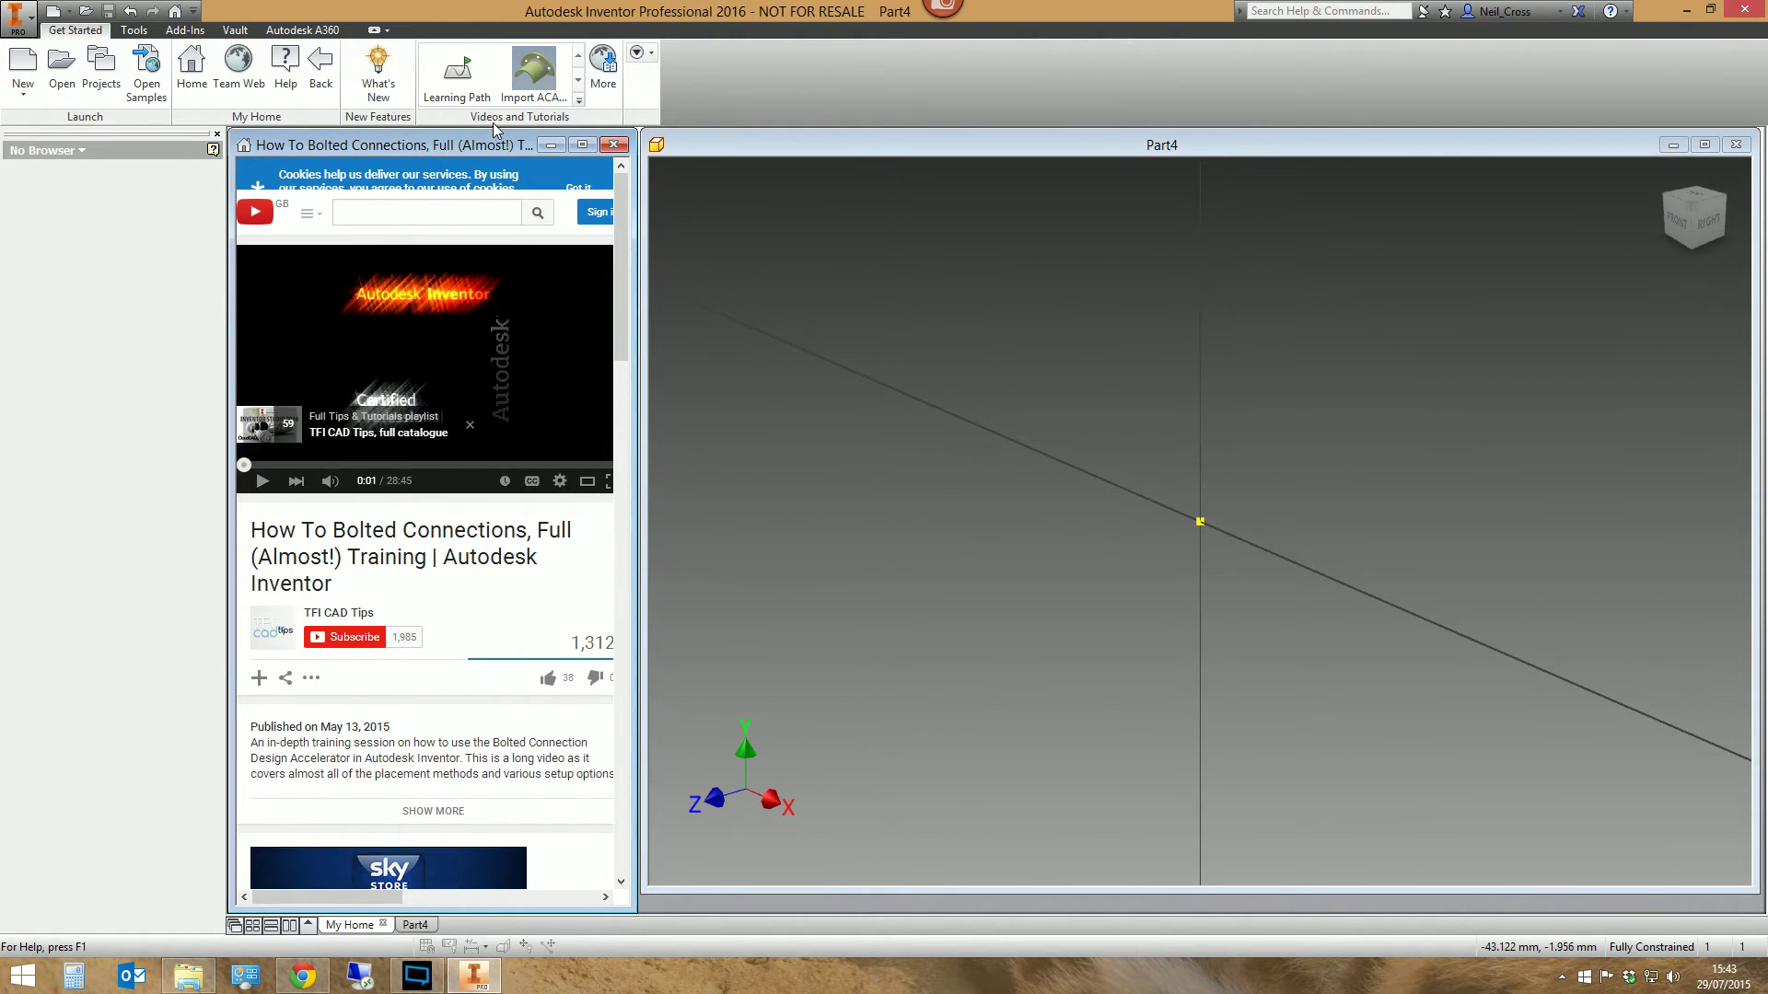
pyautogui.moveTo(490, 129); pyautogui.dragTo(494, 538)
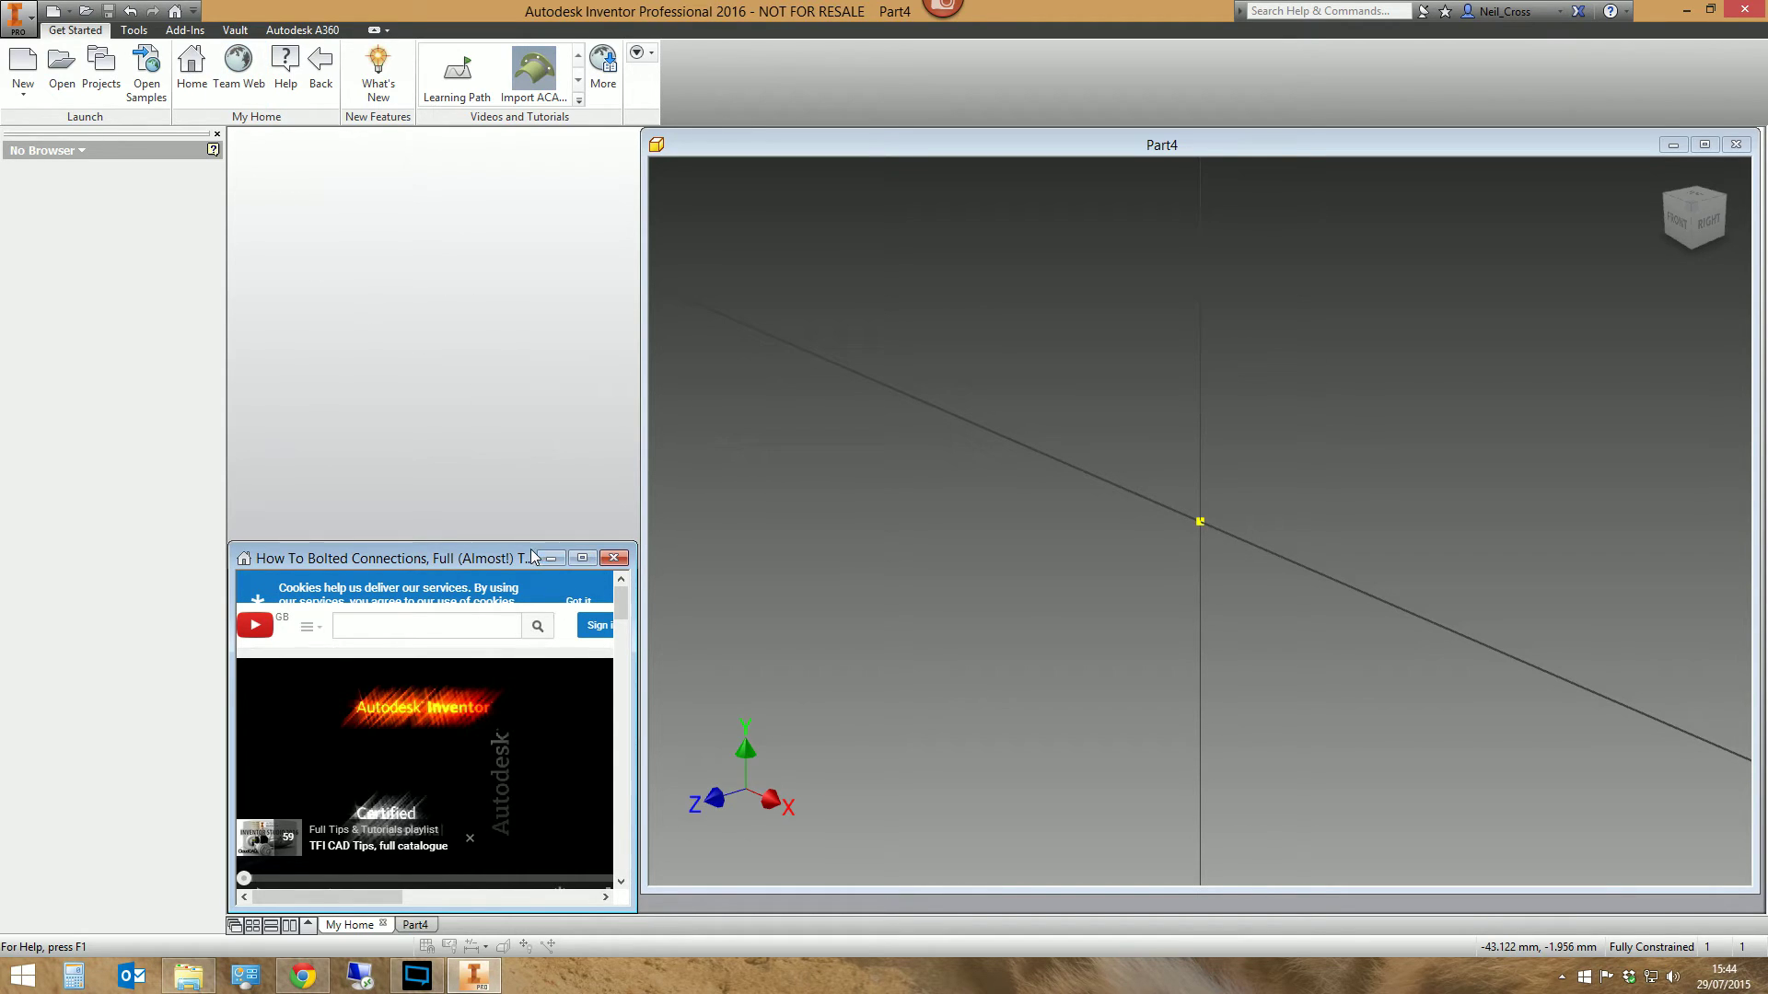
# Drag the YouTube pane's top edge back up so the paused video fills the full height.
pyautogui.moveTo(530, 549); pyautogui.dragTo(477, 129)
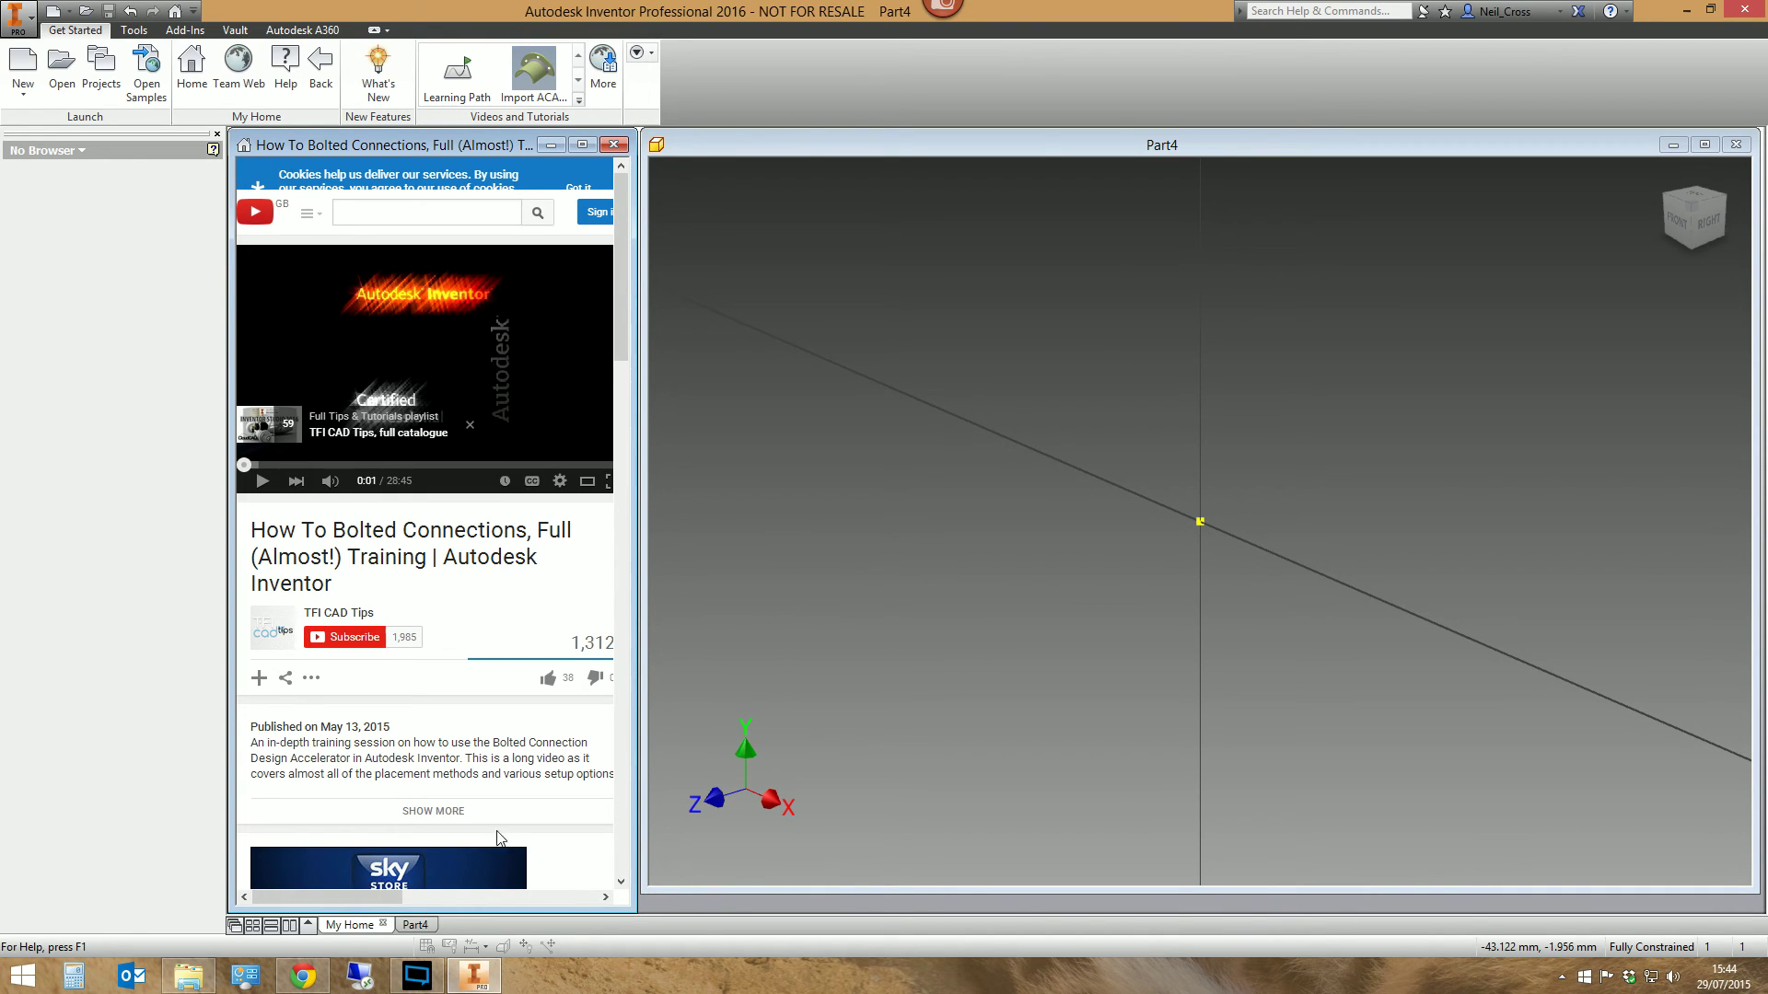
pyautogui.click(408, 986)
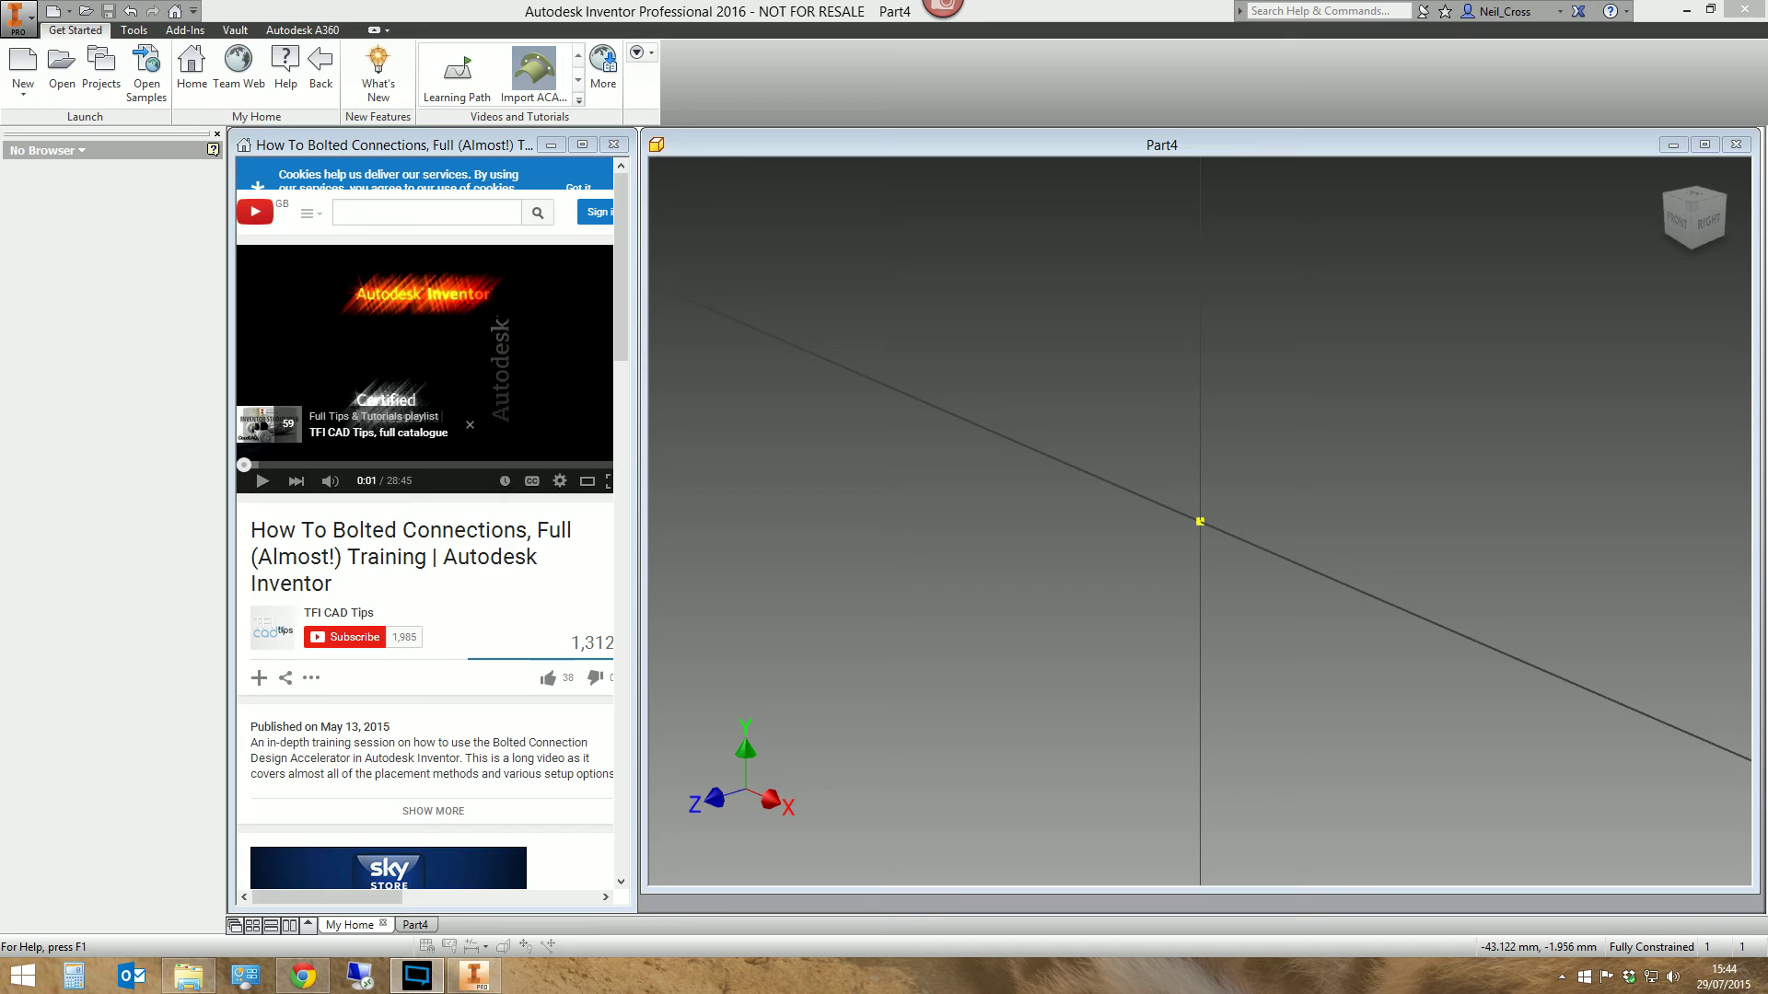